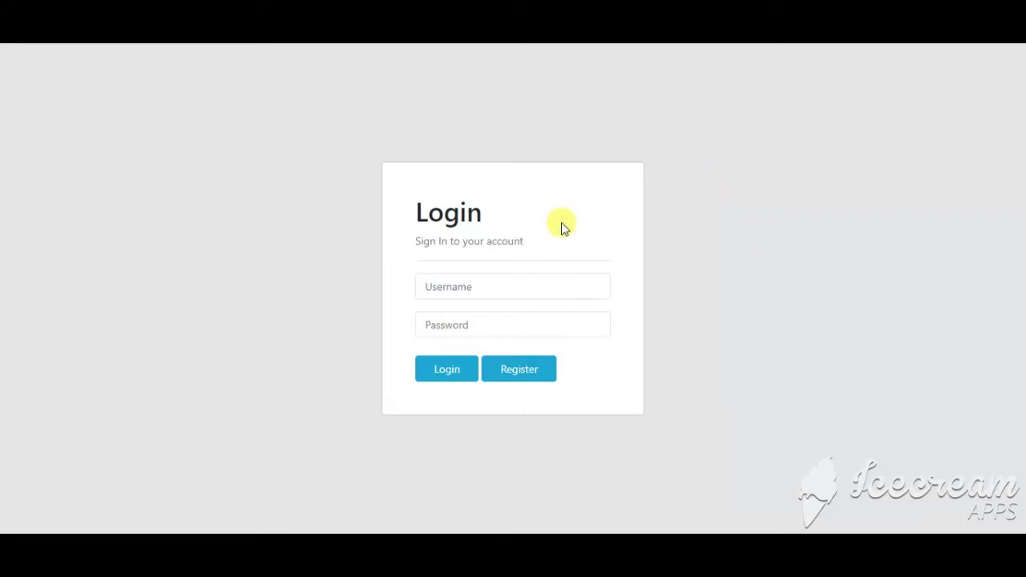
# - Start registering a new account and set the company to SimaxSys11
pyautogui.click(533, 370)
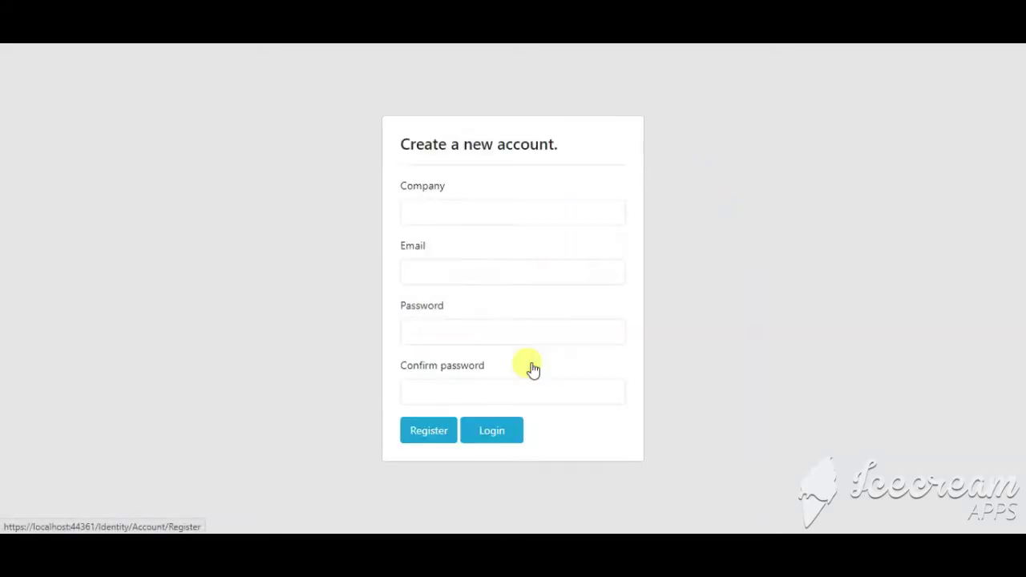
pyautogui.click(482, 209)
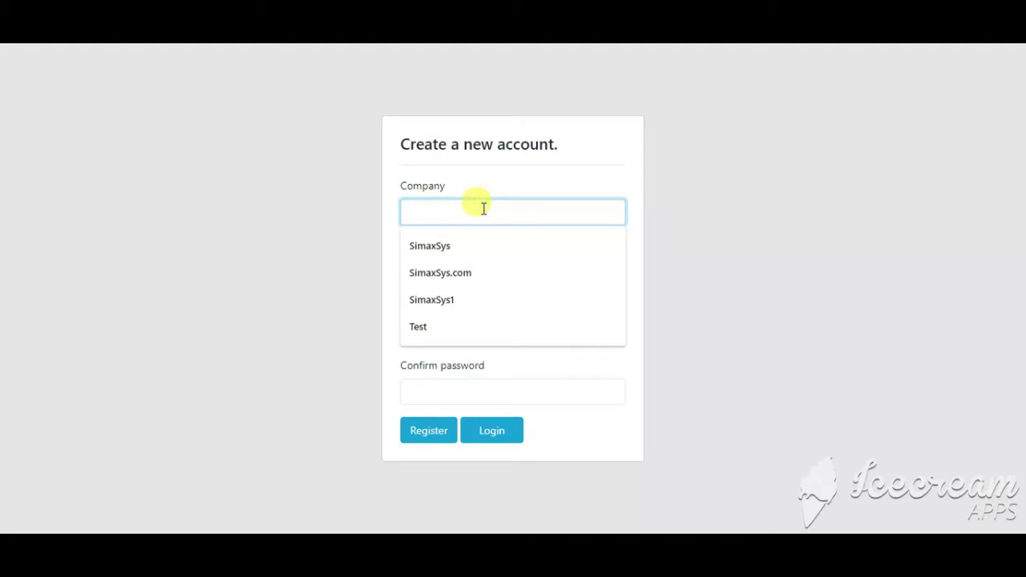
pyautogui.press('Down')
pyautogui.press('Down')
pyautogui.press('Return')
pyautogui.press('BackSpace')
pyautogui.press('BackSpace')
pyautogui.press('BackSpace')
pyautogui.press('BackSpace')
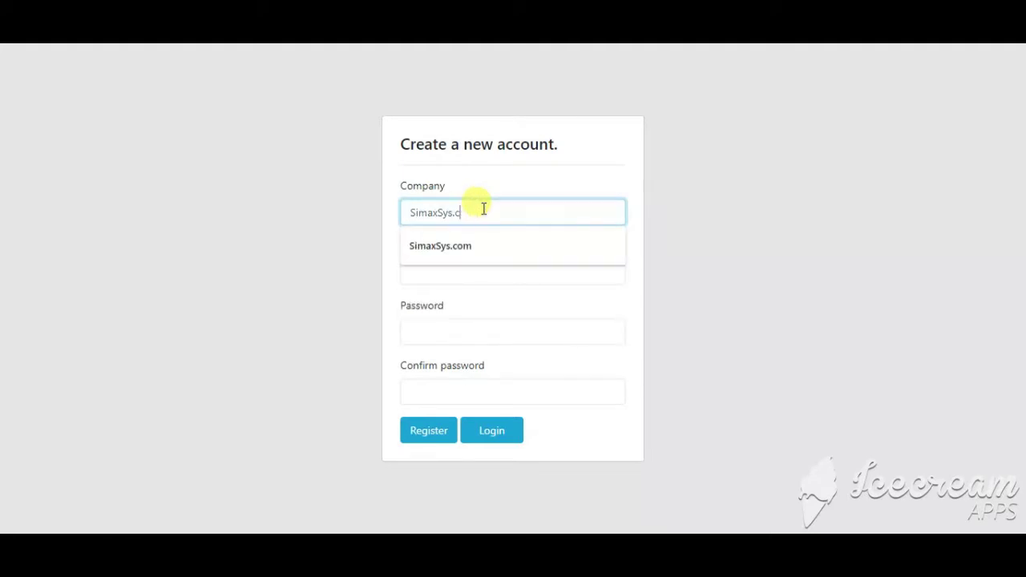
pyautogui.write('11')
pyautogui.press('Tab')
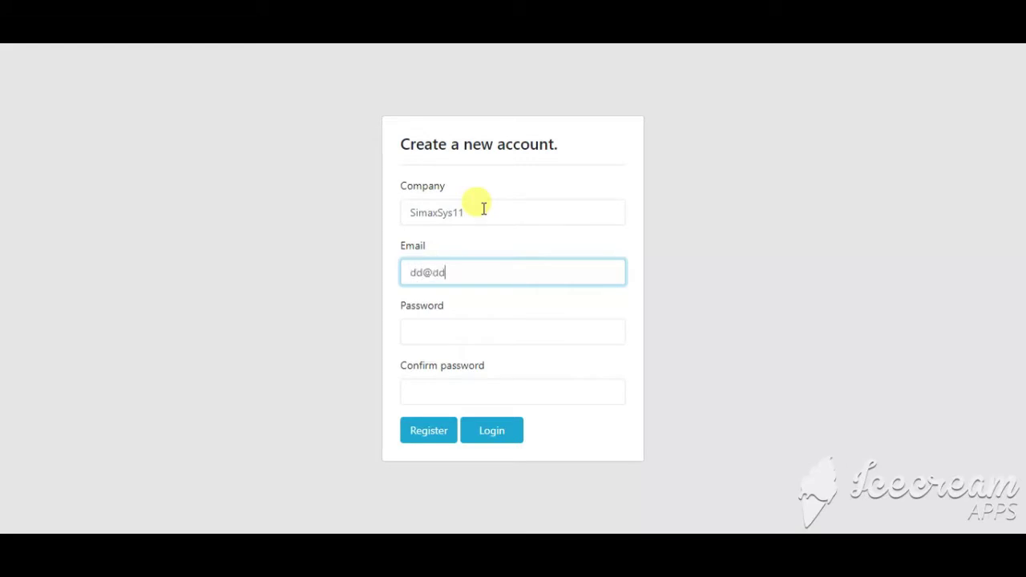
# - Enter the account's email, password and password confirmation, submit the registration, and dismiss the browser's password alert
pyautogui.write('dd@dd.com')
pyautogui.press('Tab')
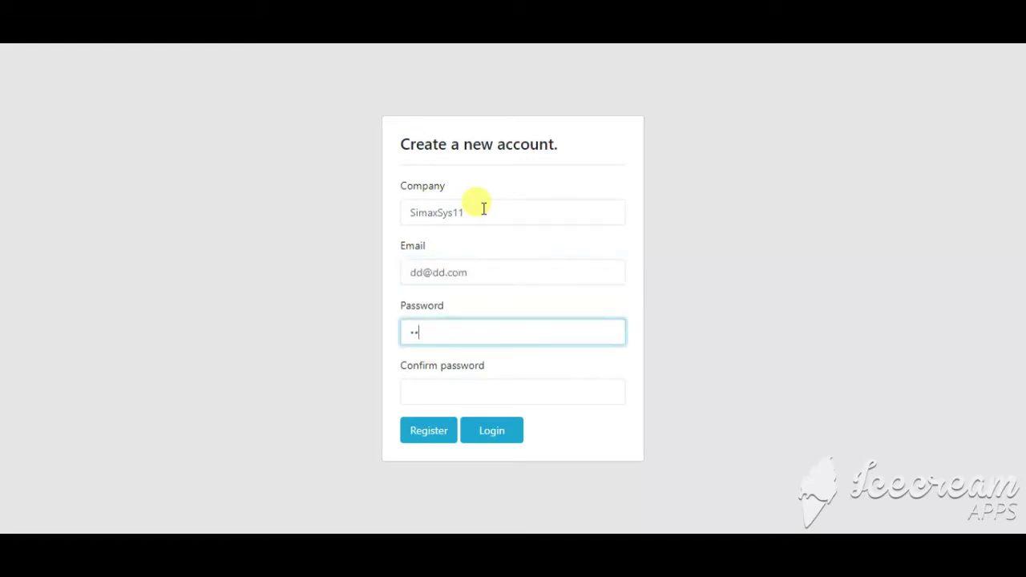
pyautogui.write('1')
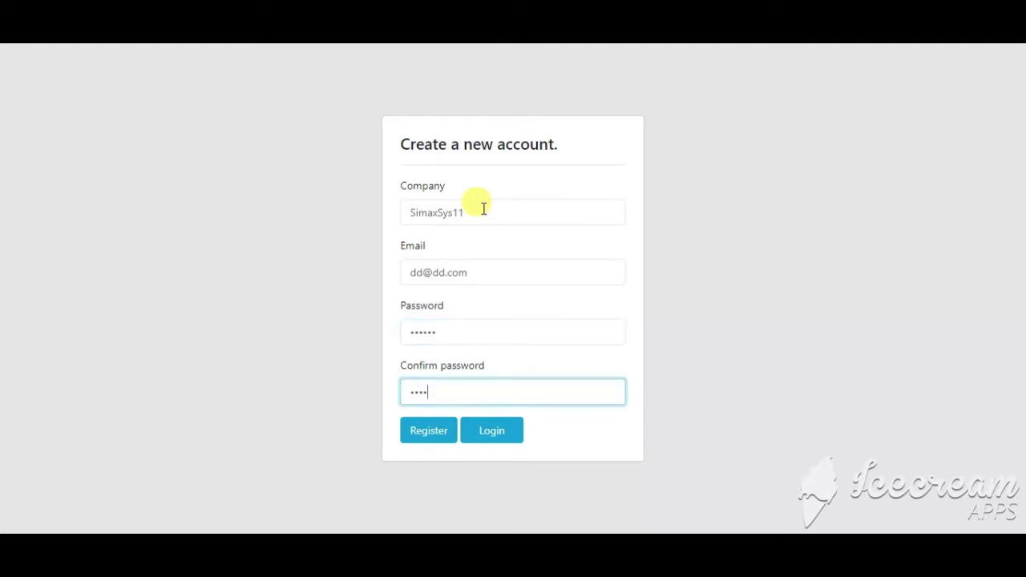
pyautogui.click(421, 431)
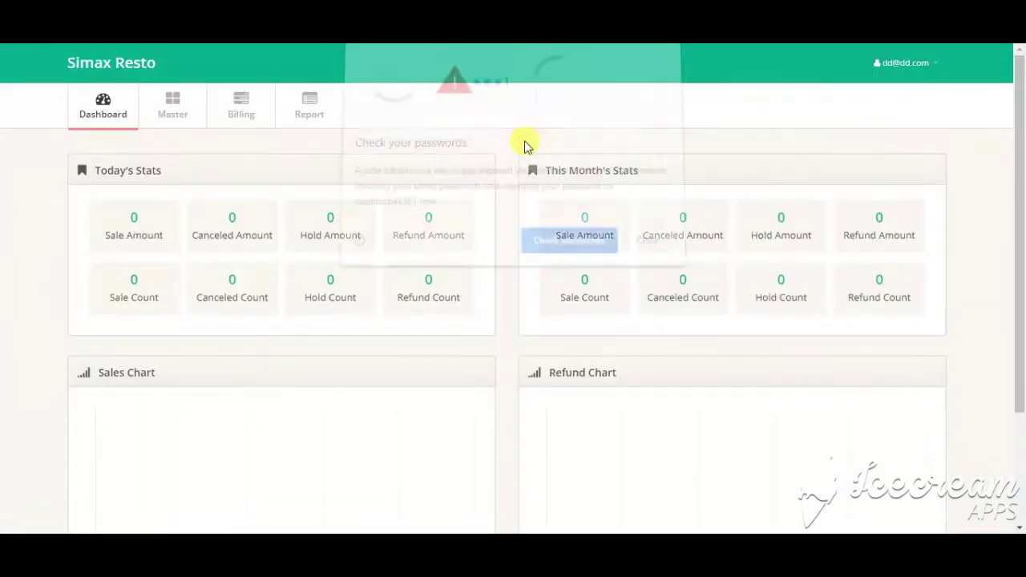
pyautogui.click(648, 248)
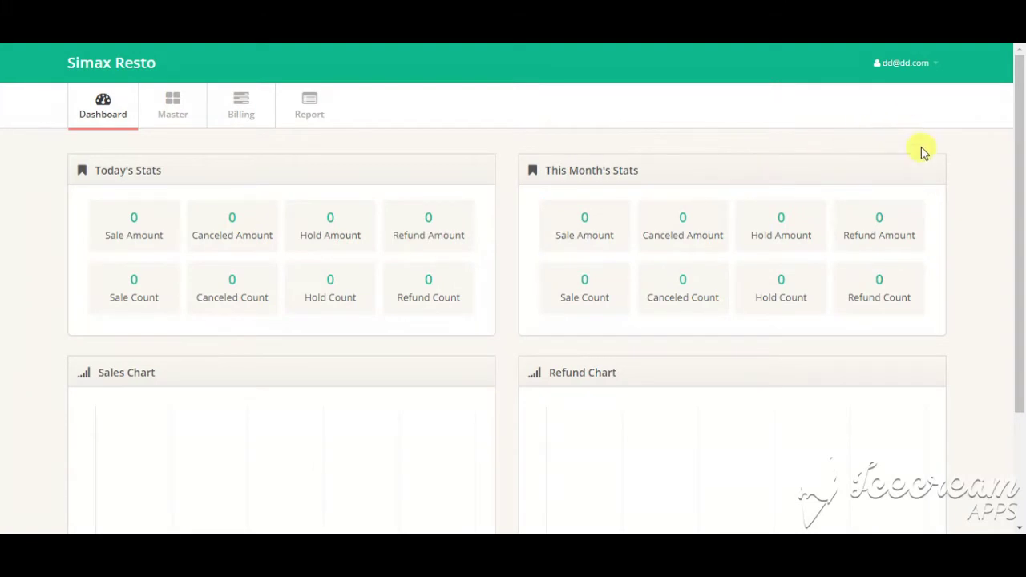
# - Log out of the new account and log in with the saved admin account
pyautogui.click(924, 62)
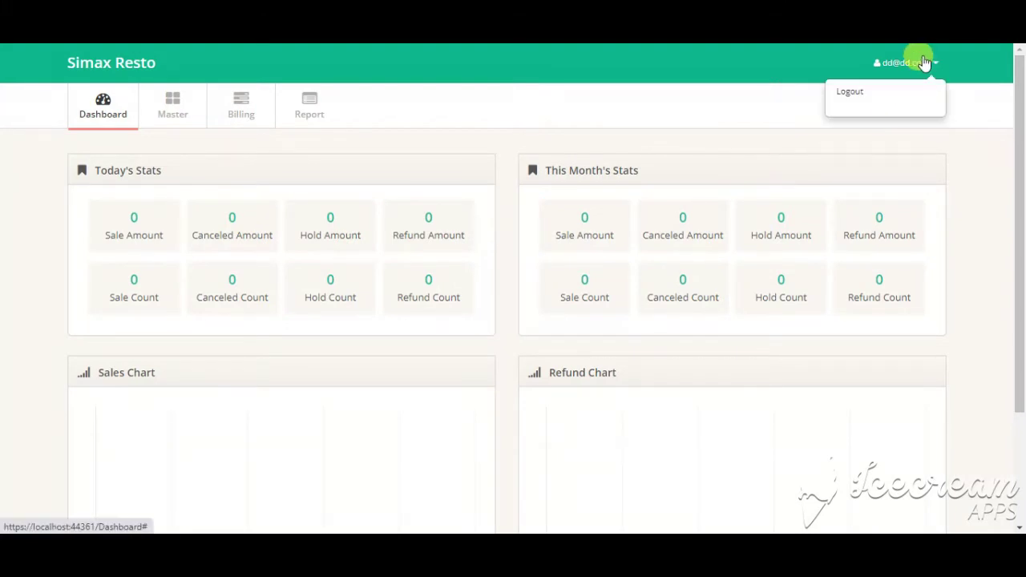
pyautogui.click(848, 93)
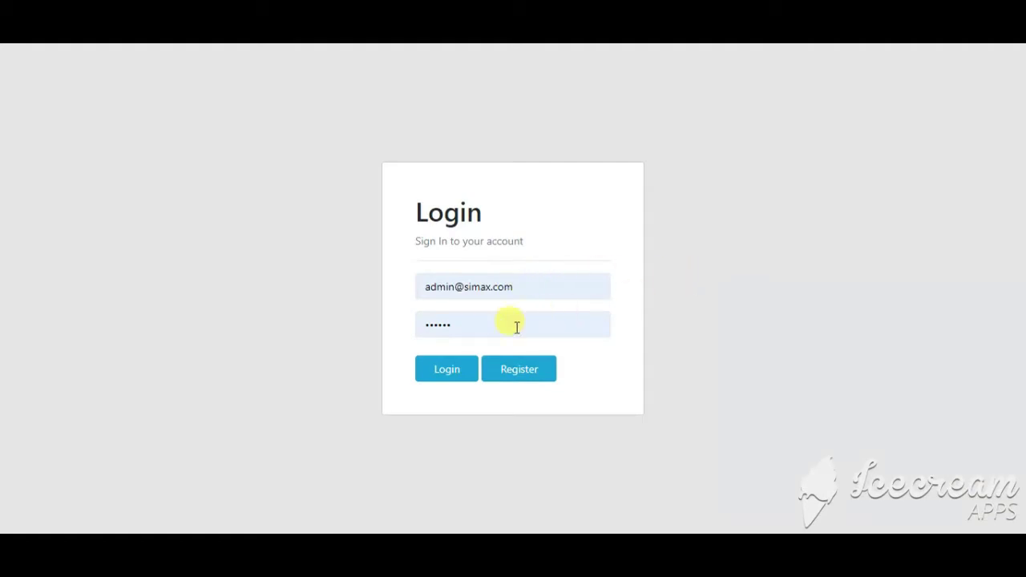
pyautogui.click(439, 377)
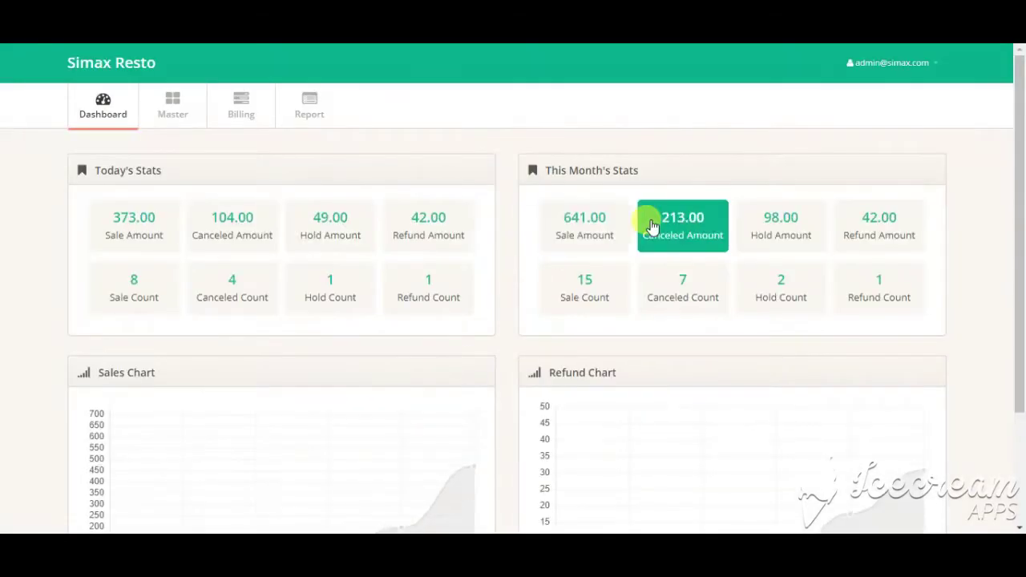
pyautogui.click(653, 234)
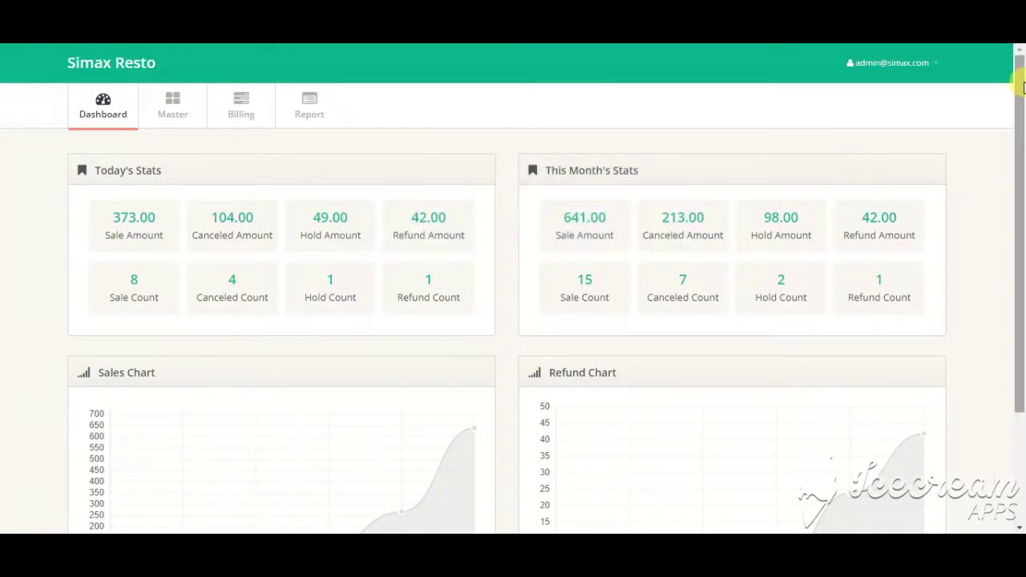
# - Review the dashboard's daily and monthly statistics together with the sales and refund charts
pyautogui.moveTo(1022, 87); pyautogui.dragTo(1022, 110)
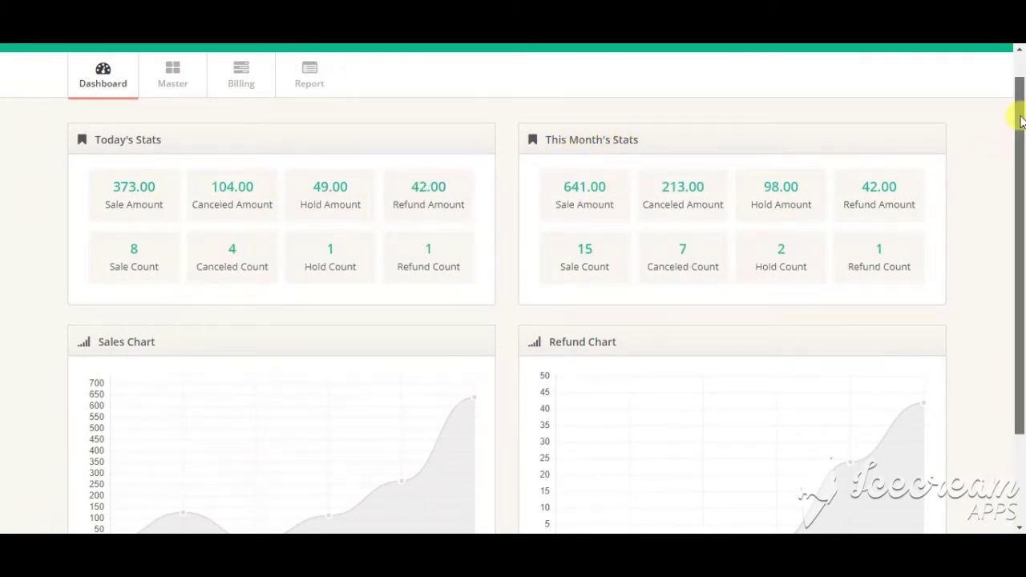
pyautogui.moveTo(1019, 89); pyautogui.dragTo(1022, 202)
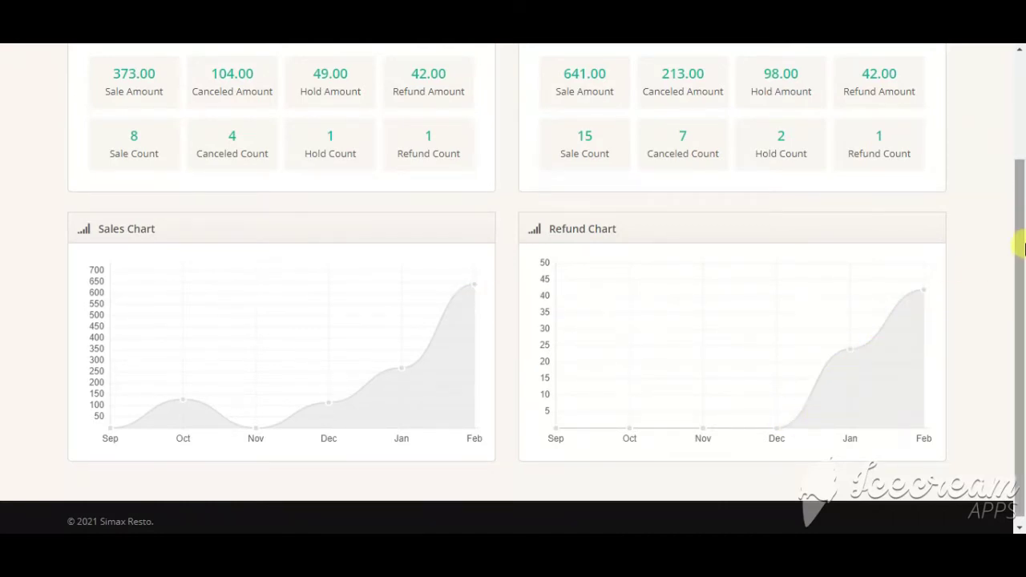
pyautogui.moveTo(1018, 231); pyautogui.dragTo(1020, 104)
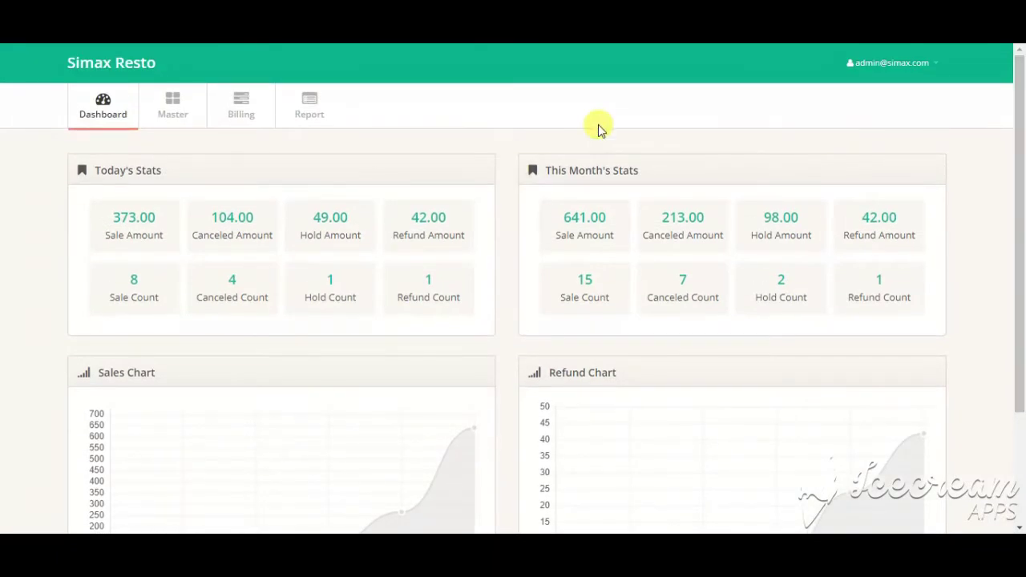
# - Open the Sale Bill page from the billing options and book Table 2
pyautogui.click(240, 117)
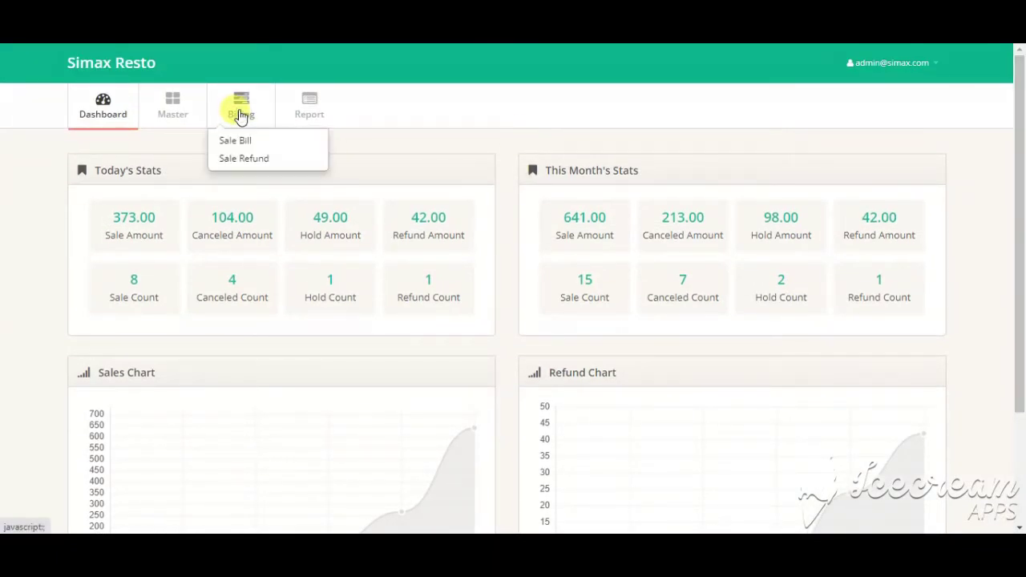
pyautogui.click(236, 141)
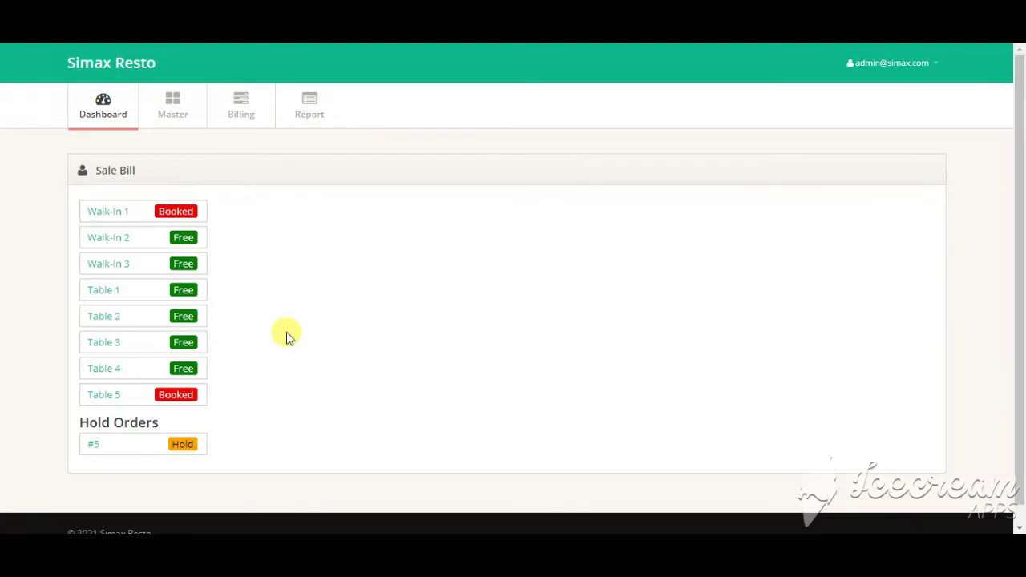
pyautogui.click(113, 321)
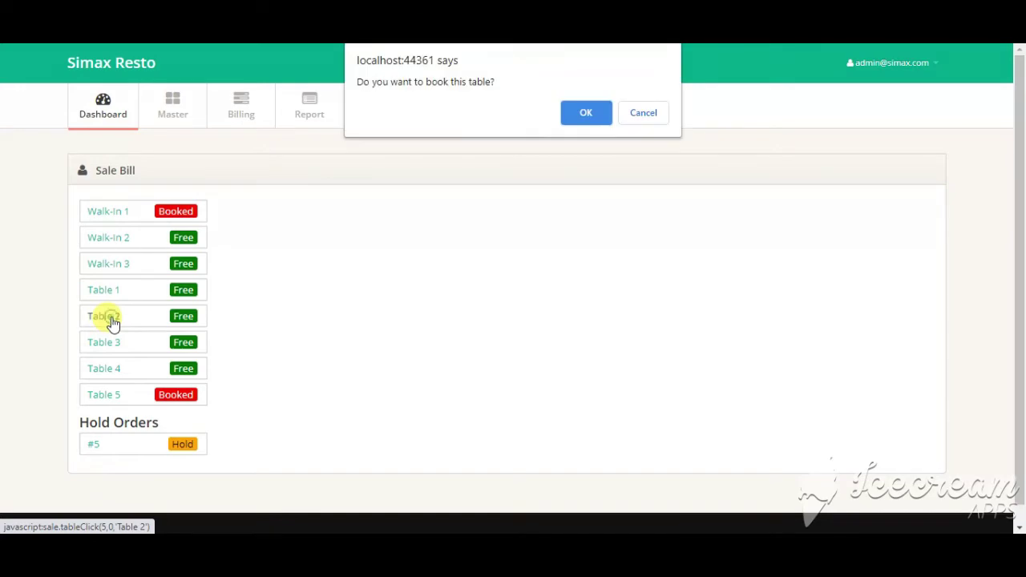
pyautogui.click(586, 112)
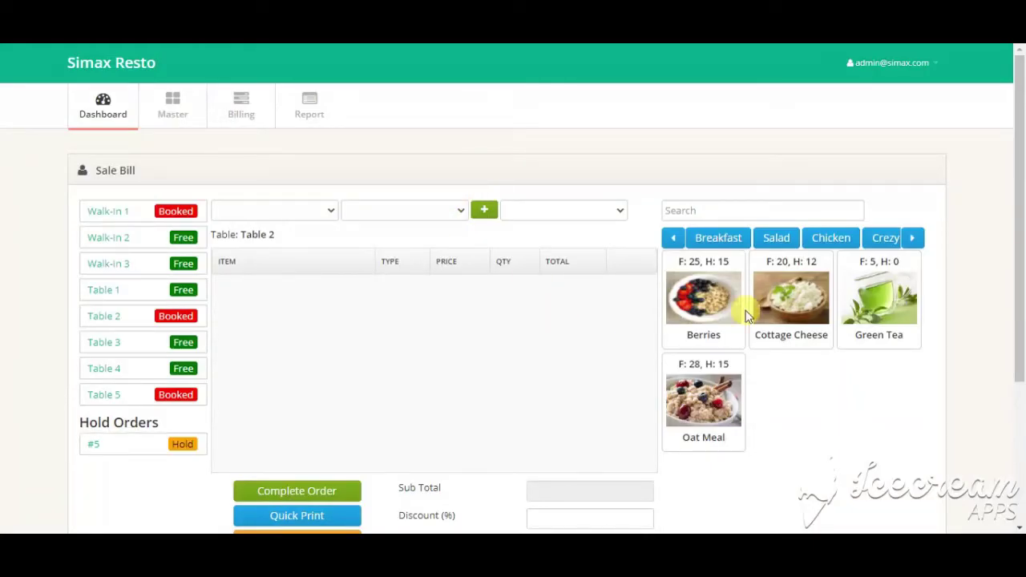
pyautogui.moveTo(1022, 126); pyautogui.dragTo(1021, 173)
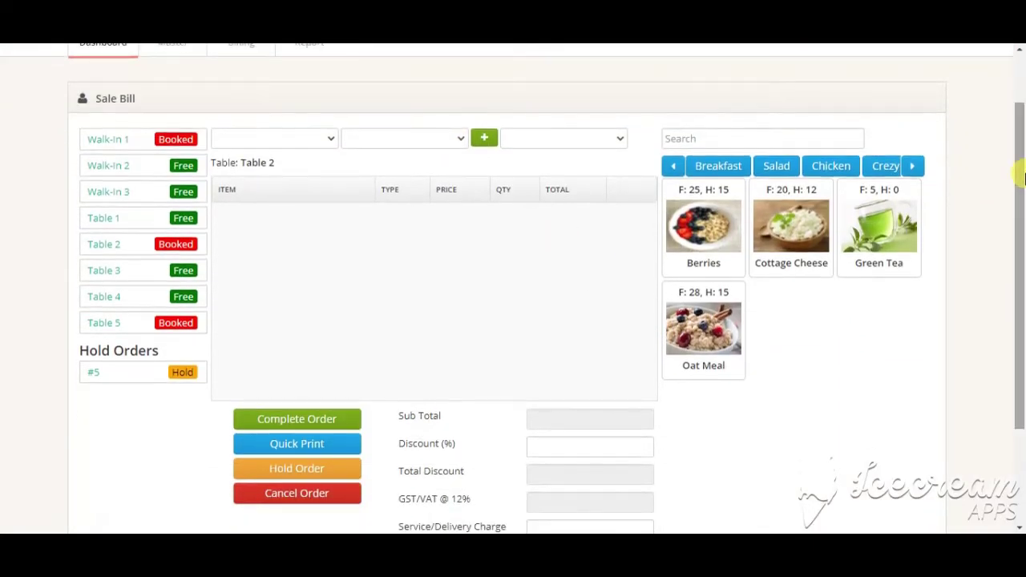
# - Assign the second listed waiter to Table 2's order, with Cash as customer and Dine In as order type
pyautogui.click(316, 138)
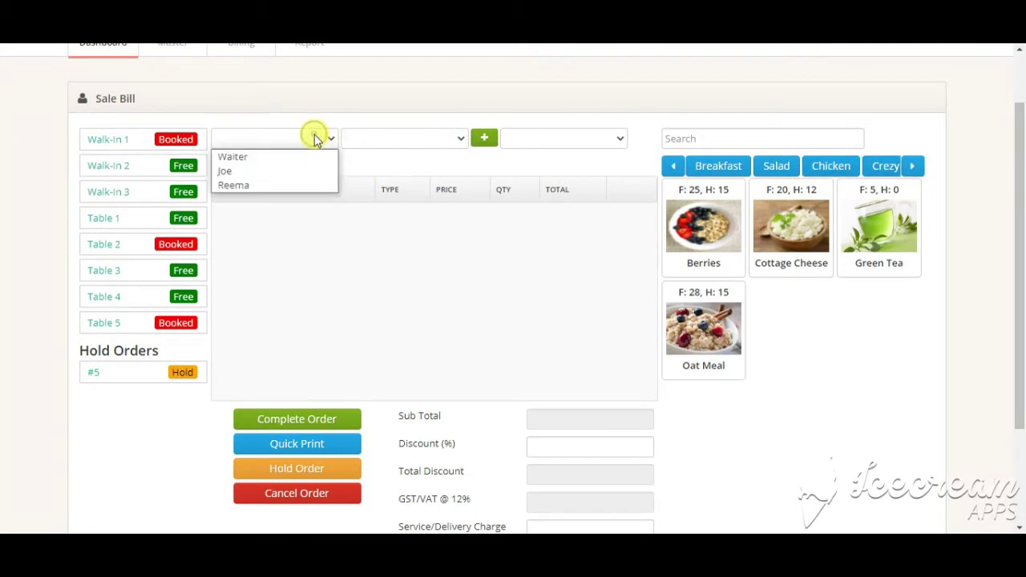
pyautogui.click(254, 185)
pyautogui.click(439, 139)
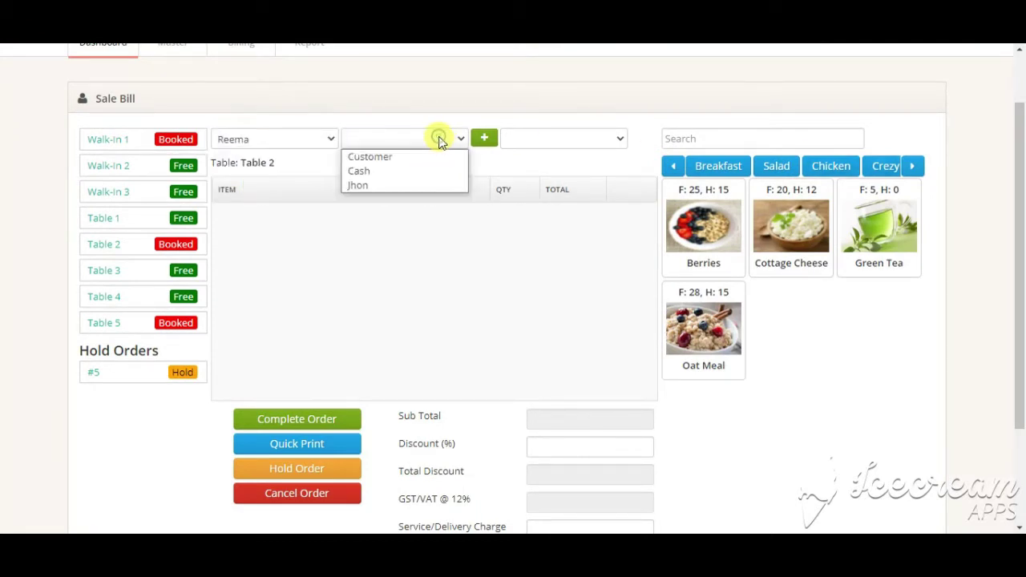
pyautogui.click(439, 138)
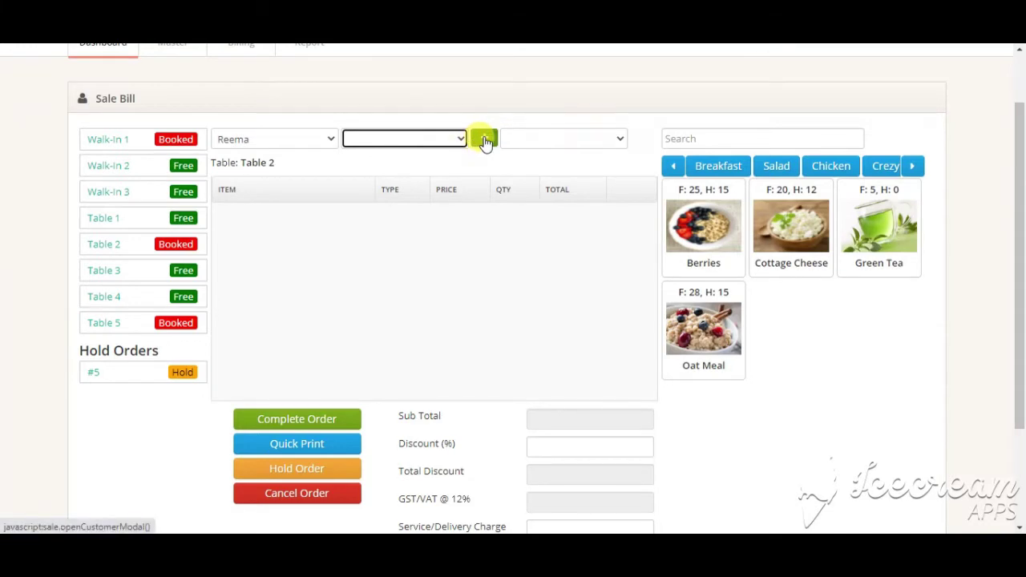
pyautogui.click(453, 141)
pyautogui.click(357, 171)
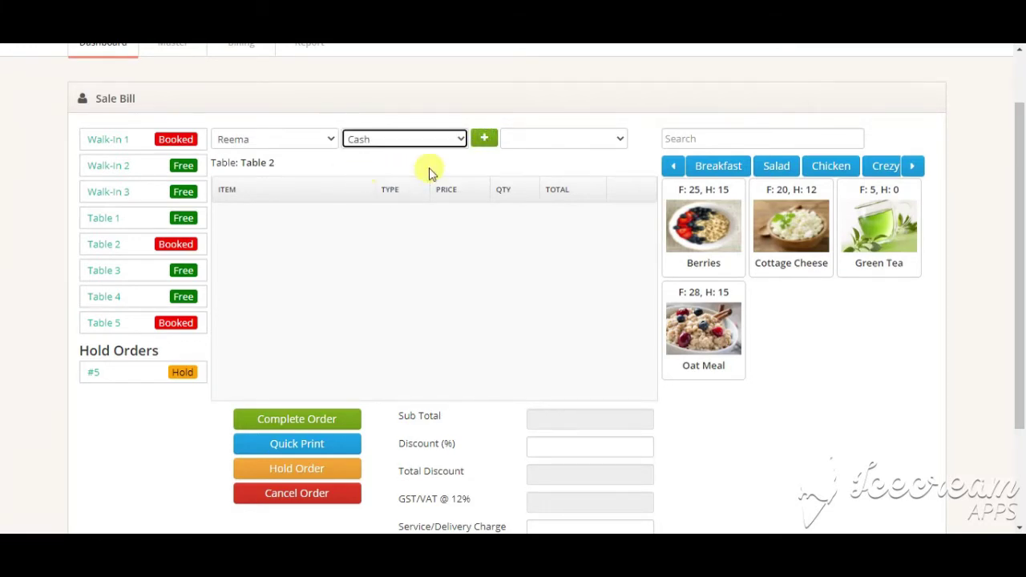
pyautogui.click(559, 140)
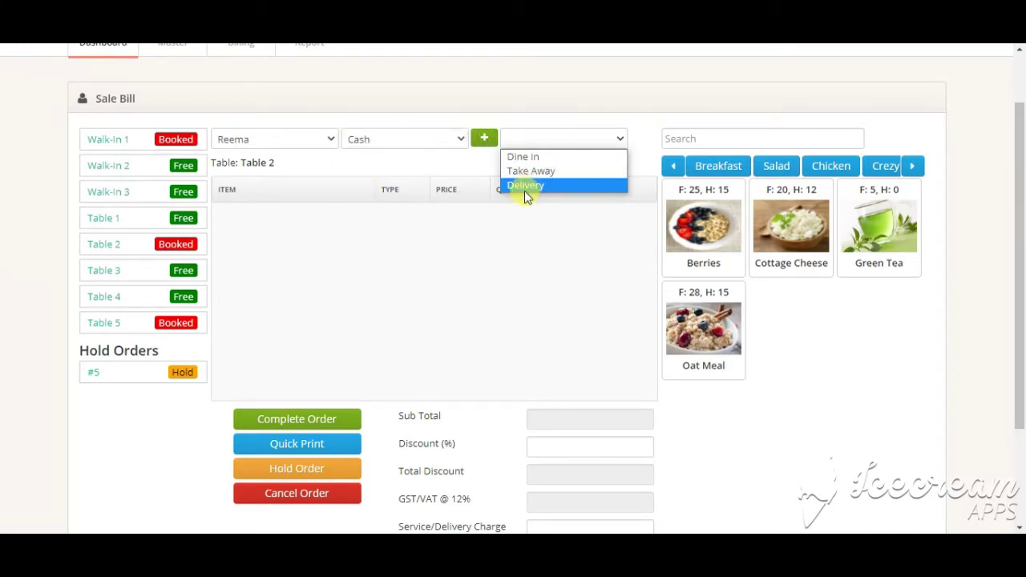
pyautogui.click(526, 158)
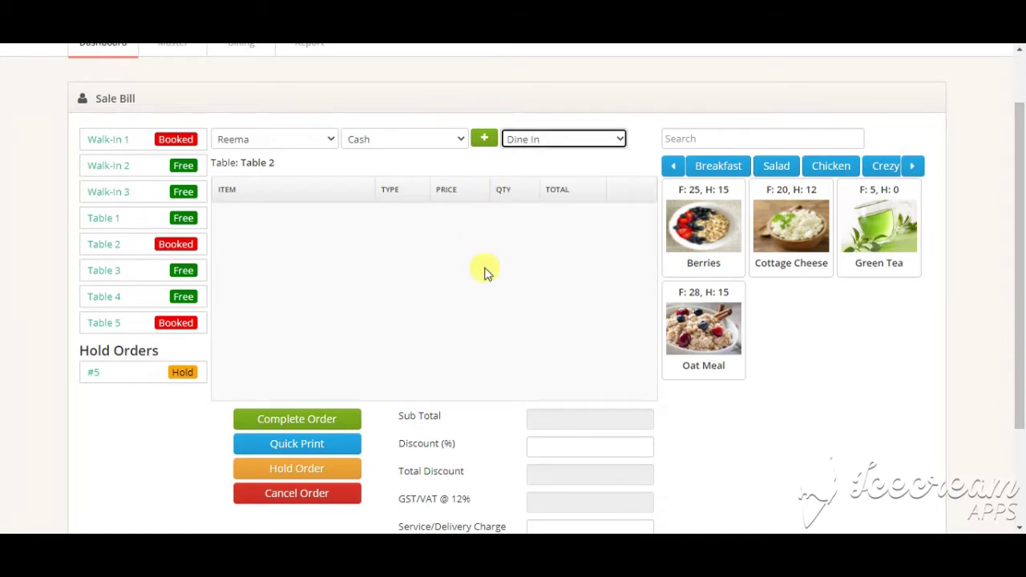
# - Add a Full Oat Meal from the Breakfast items to the Table 2 order and increase its quantity
pyautogui.moveTo(729, 255)
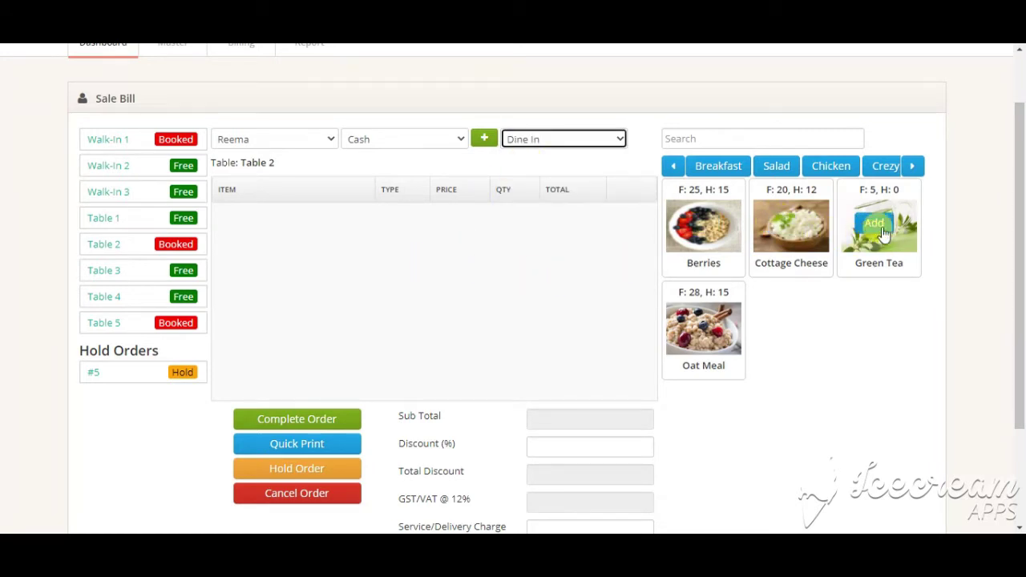
pyautogui.moveTo(880, 228)
pyautogui.click(704, 333)
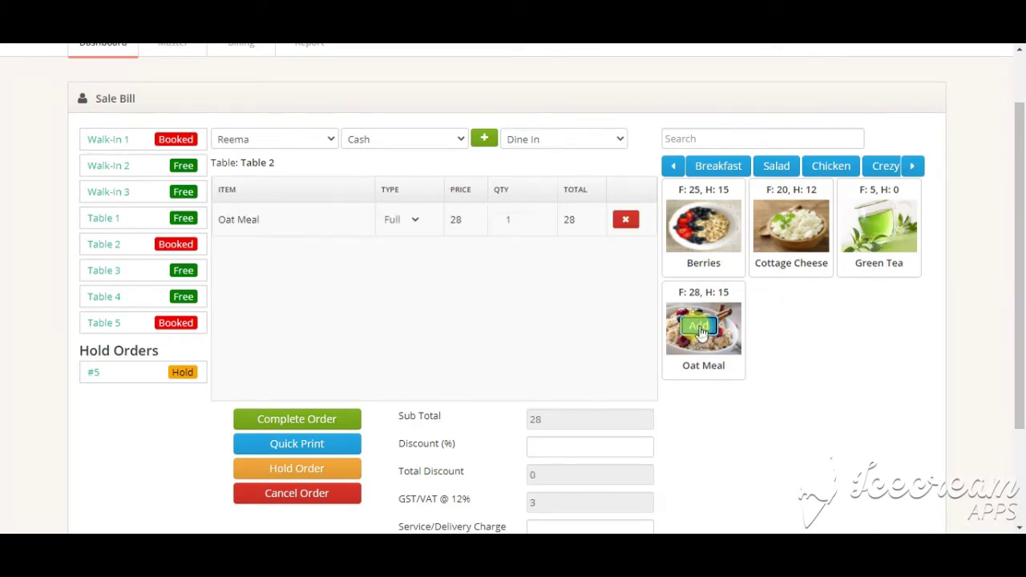
pyautogui.click(405, 221)
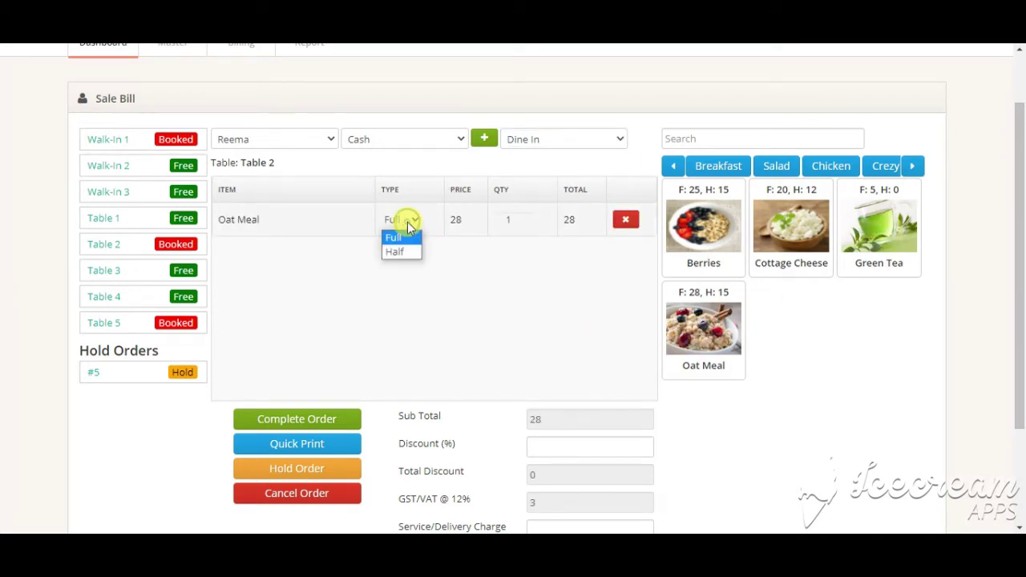
pyautogui.click(407, 221)
pyautogui.click(409, 223)
pyautogui.click(408, 224)
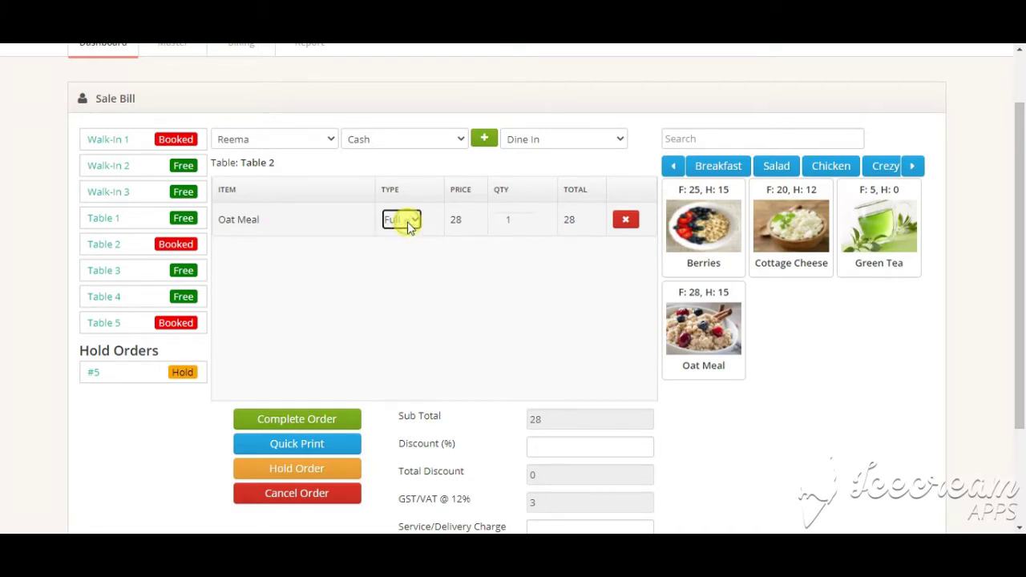
pyautogui.click(530, 218)
# - Select Table 5, choose the first listed waiter, Cash customer and Dine In, and add Berries to the order
pyautogui.click(111, 325)
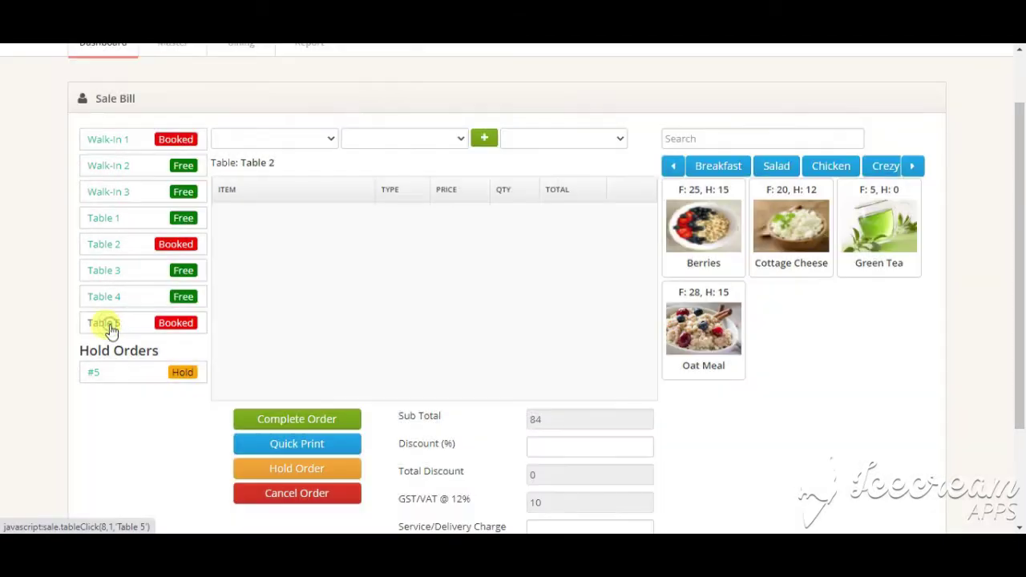
pyautogui.click(302, 143)
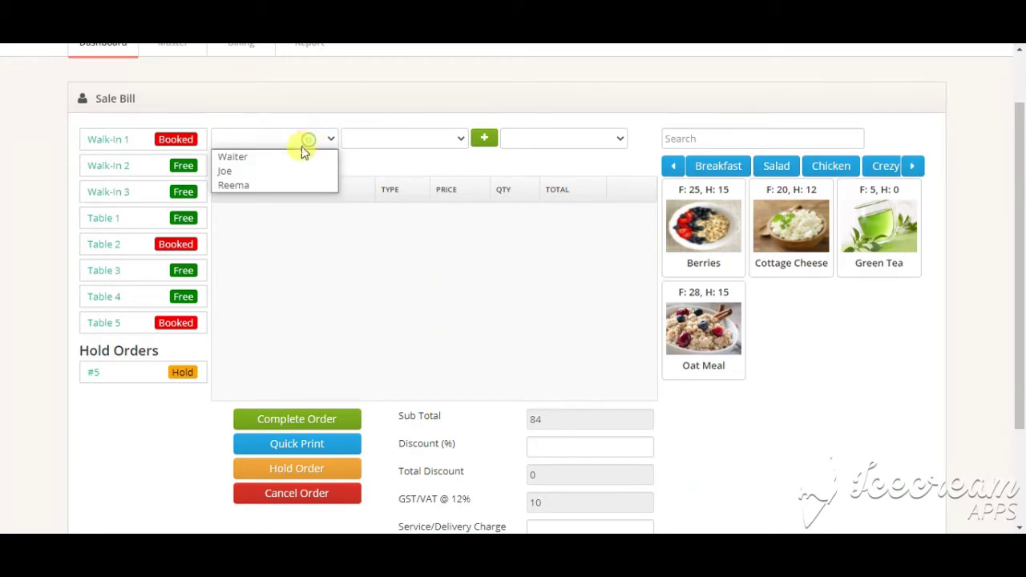
pyautogui.click(271, 172)
pyautogui.click(436, 138)
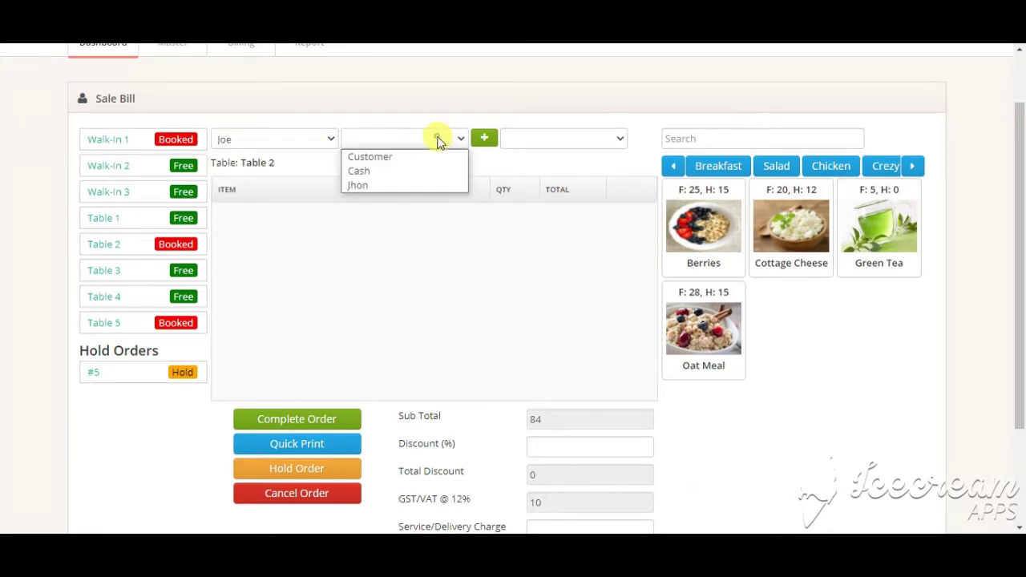
pyautogui.click(392, 169)
pyautogui.click(544, 139)
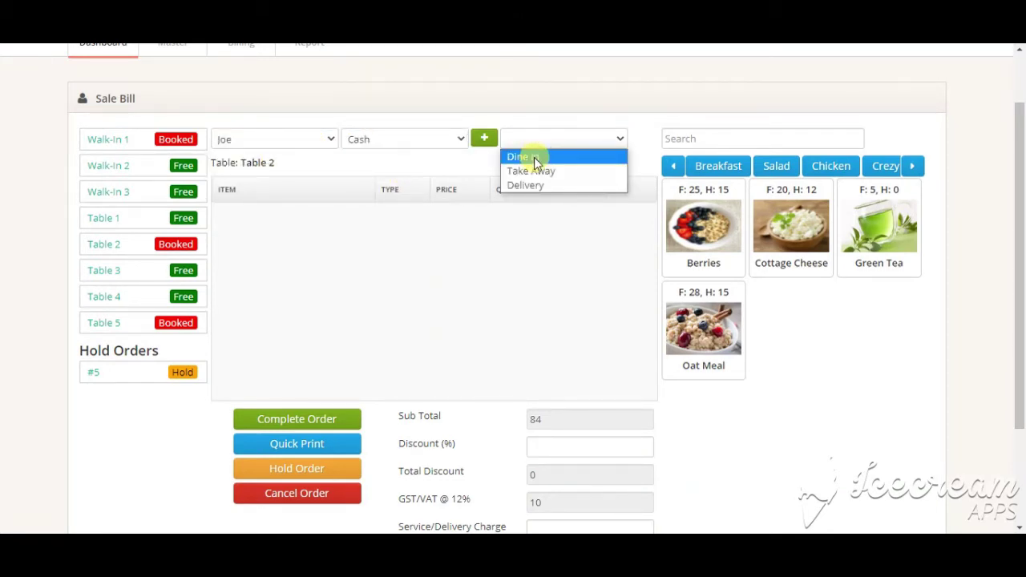
pyautogui.click(534, 157)
pyautogui.click(702, 224)
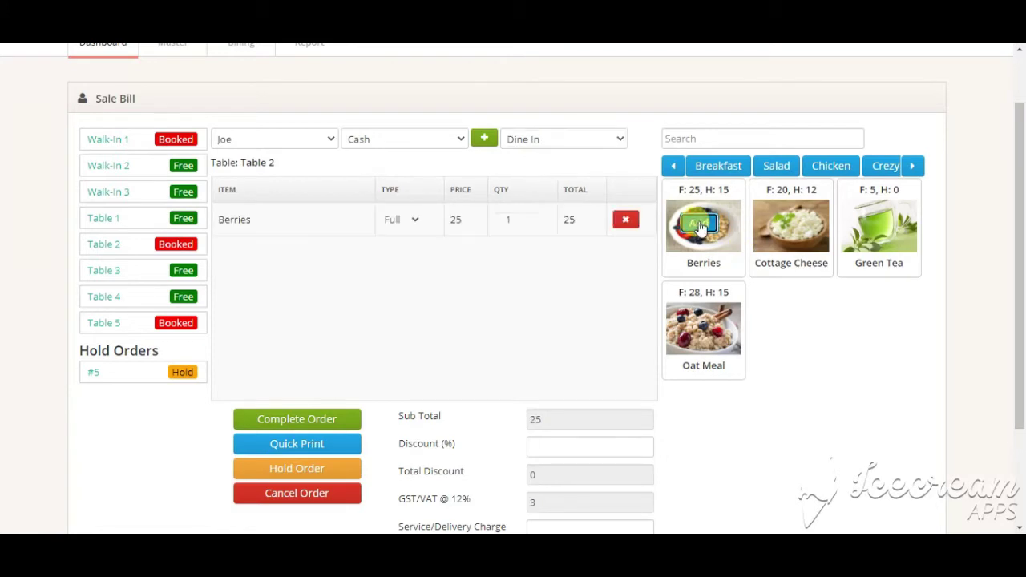
# - Set the Berries quantity to 3 on Table 5's order and reopen Table 2's order
pyautogui.click(531, 218)
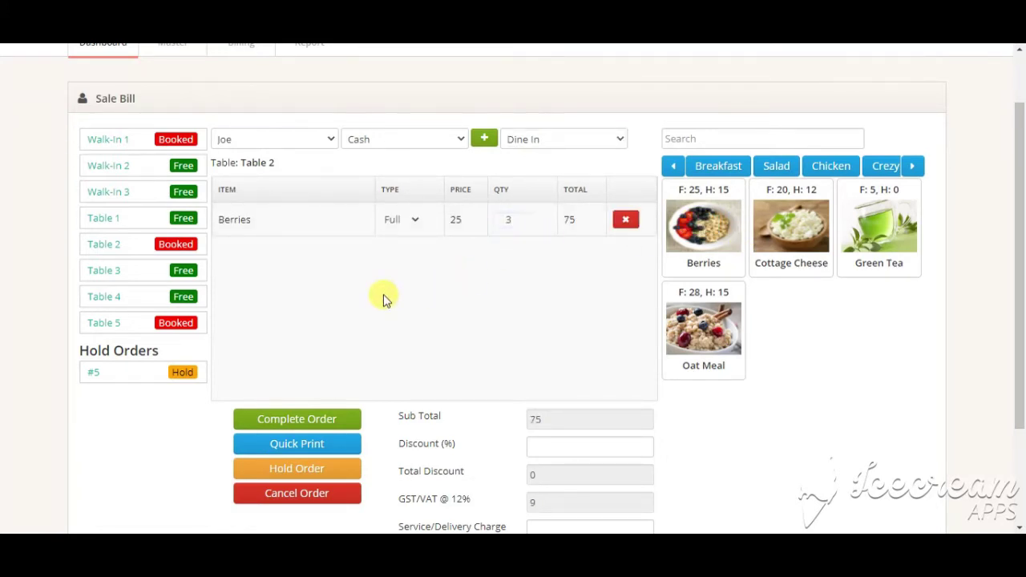
pyautogui.click(110, 245)
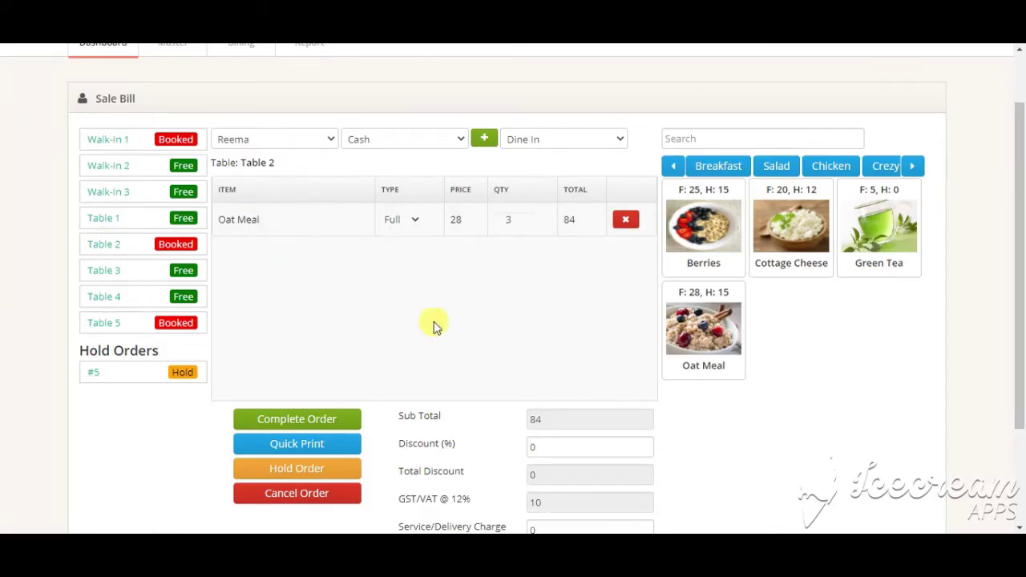
# - Add a Le Pigeon Burger from the Burger category to Table 2's order
pyautogui.click(912, 166)
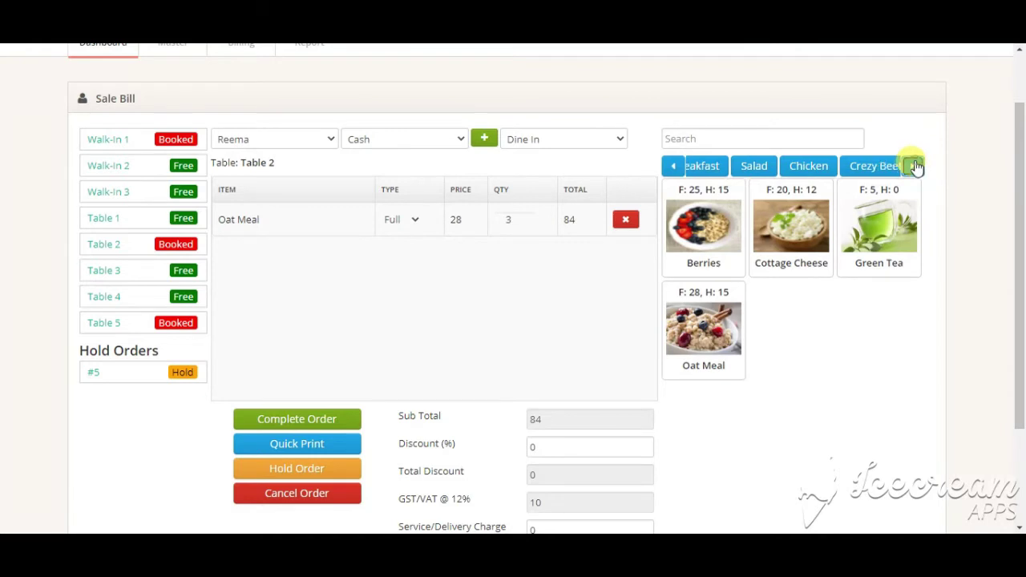
pyautogui.click(914, 166)
pyautogui.click(912, 166)
pyautogui.click(873, 166)
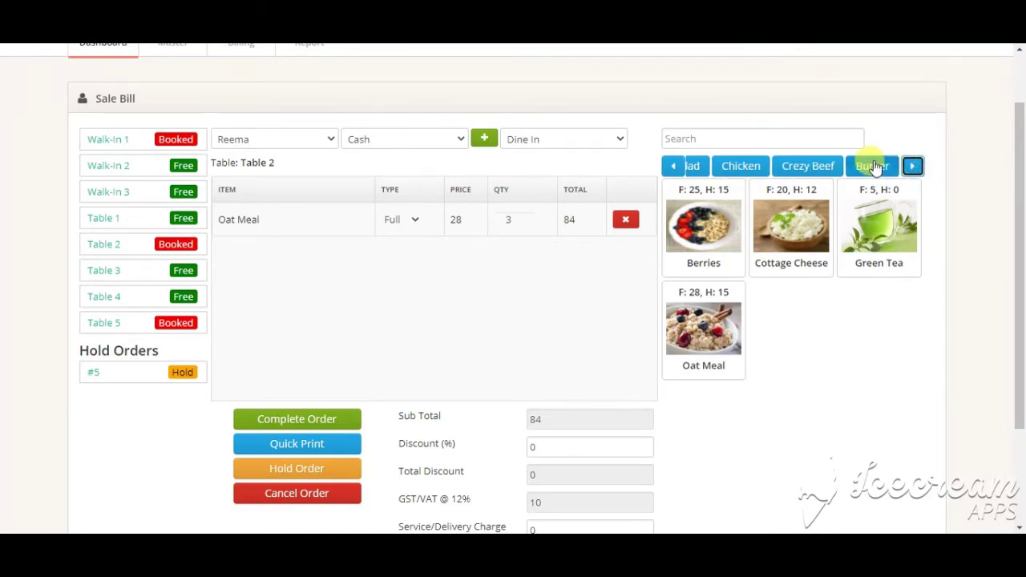
pyautogui.click(786, 223)
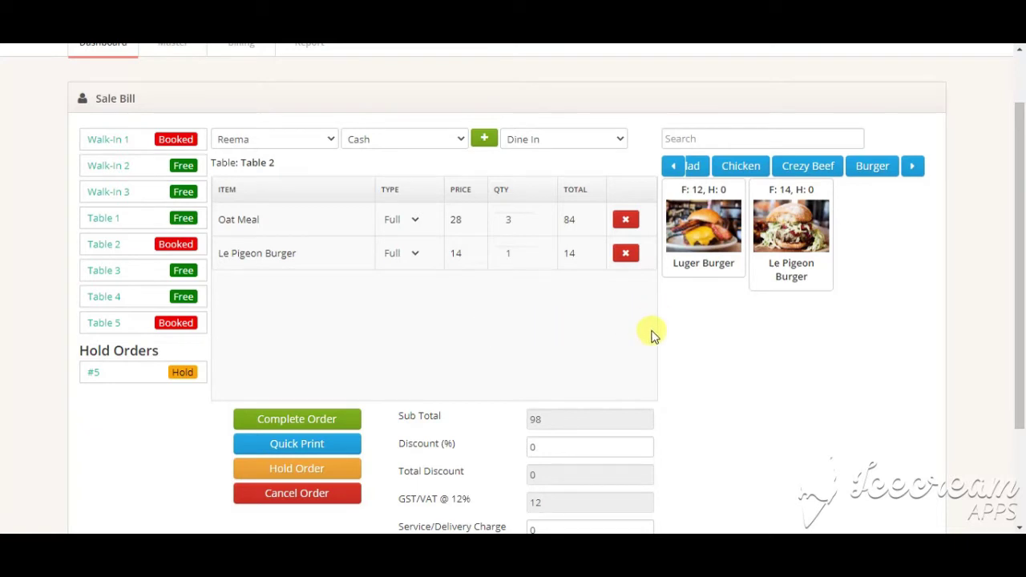
# - Search the items for "gree", add a Full Green Tea to Table 2's order, and set its quantity to 3
pyautogui.click(727, 138)
pyautogui.write('gree')
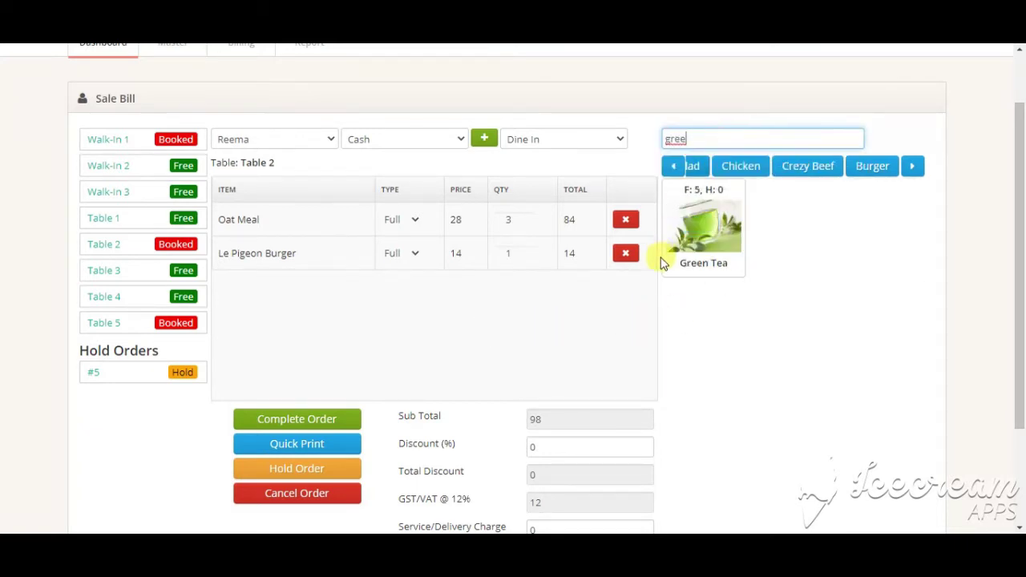
pyautogui.click(704, 229)
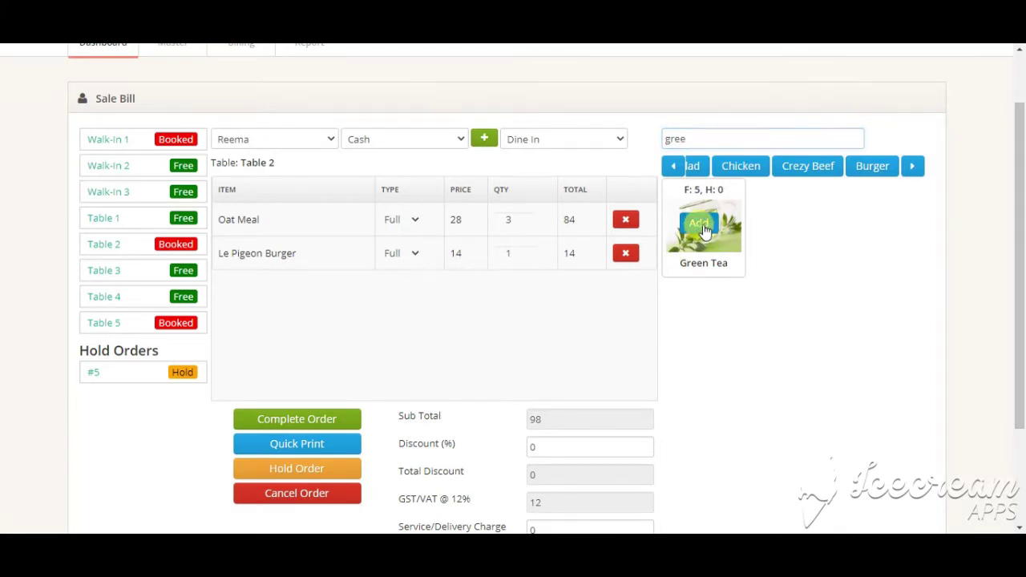
pyautogui.click(409, 293)
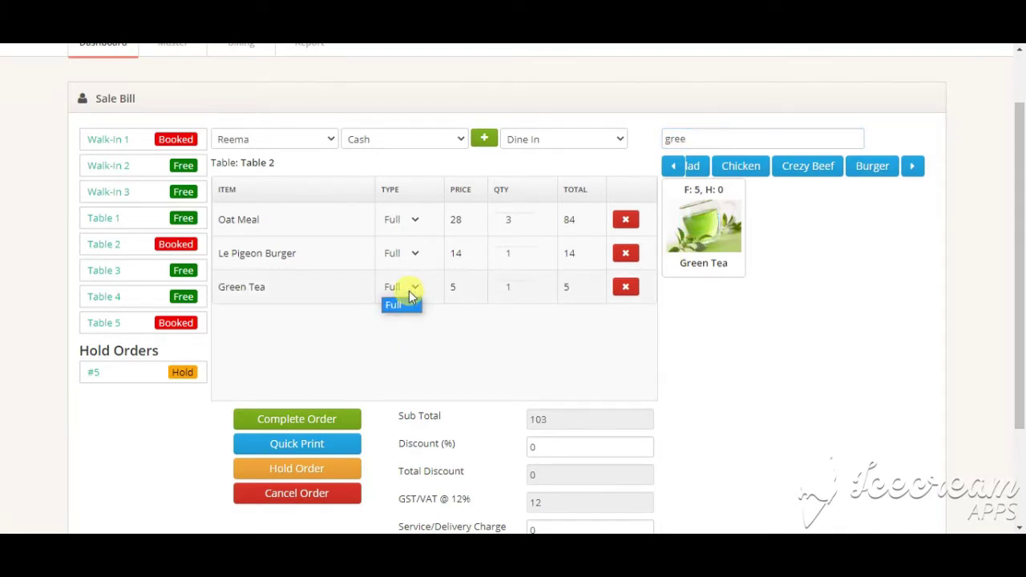
pyautogui.click(409, 291)
pyautogui.click(408, 291)
pyautogui.click(409, 297)
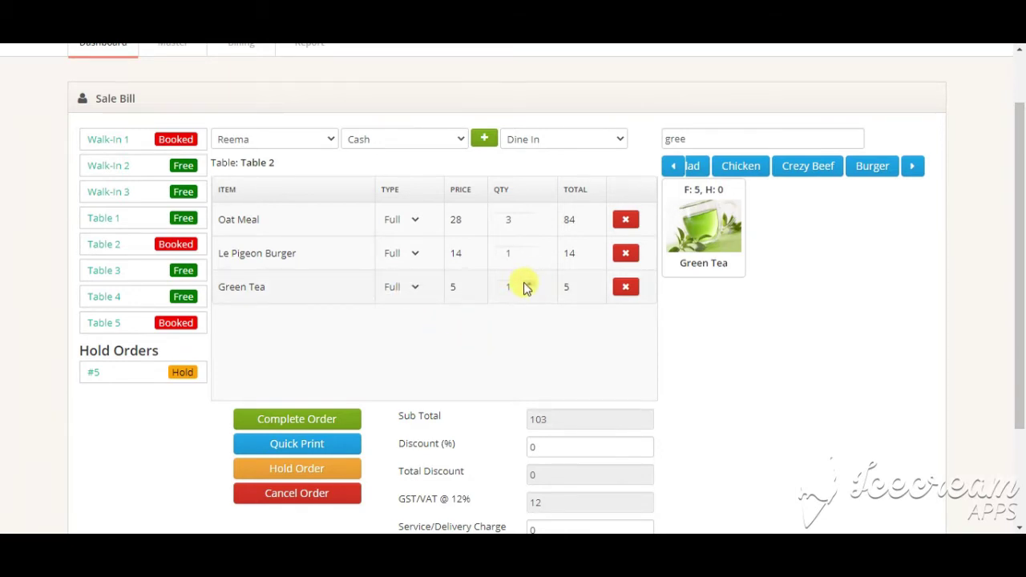
pyautogui.click(497, 328)
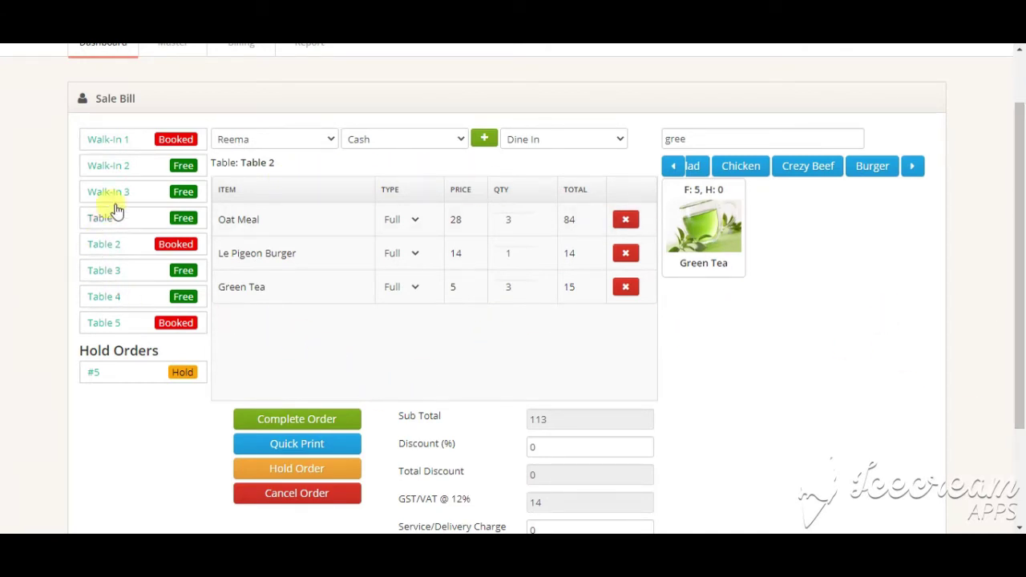
# - View Table 5's order and switch back to Table 2's order
pyautogui.click(106, 323)
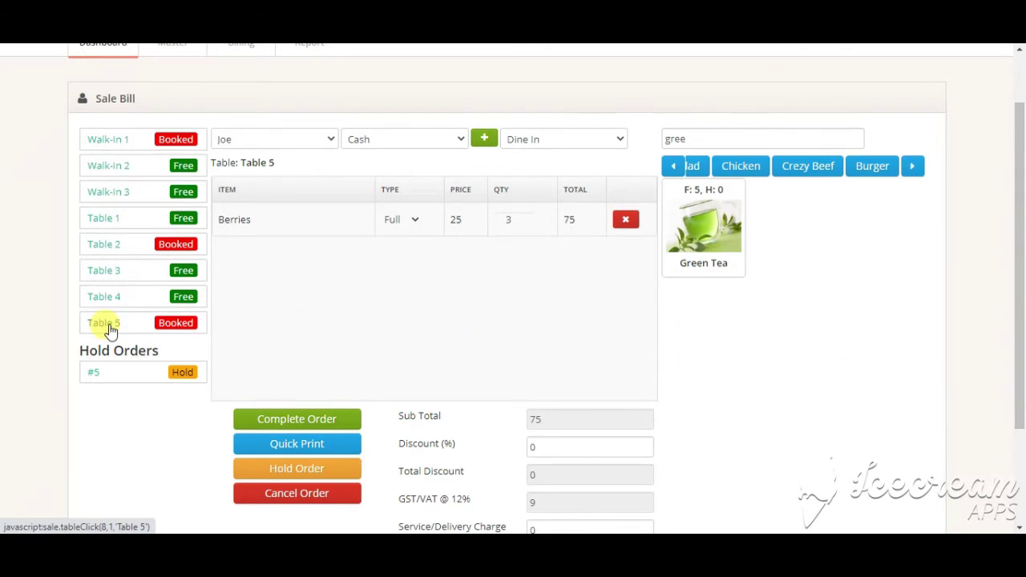
pyautogui.click(117, 247)
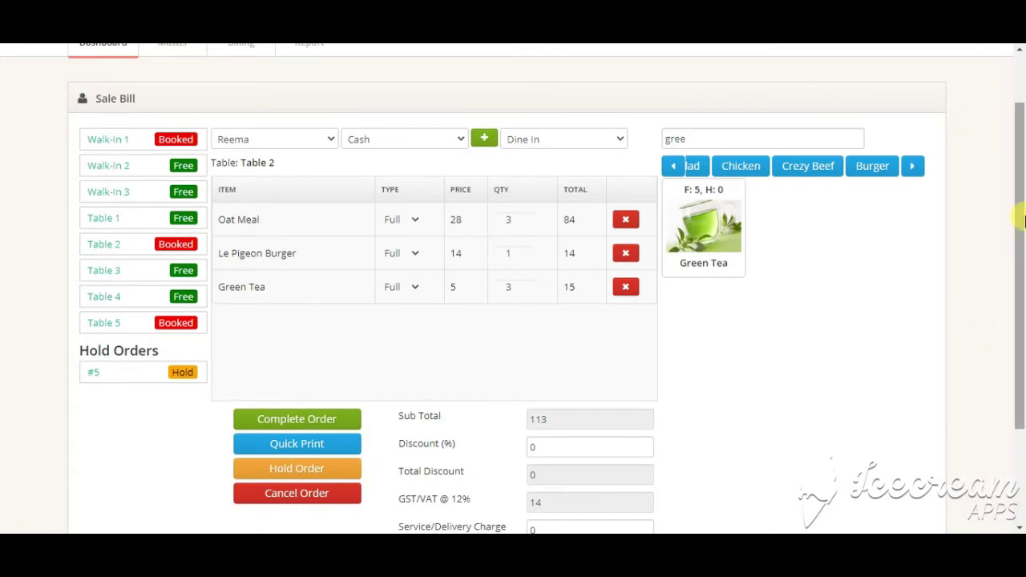
# - Set the discount to 3% and the service/delivery charge to 2 on Table 2's order
pyautogui.moveTo(1022, 218); pyautogui.dragTo(1022, 263)
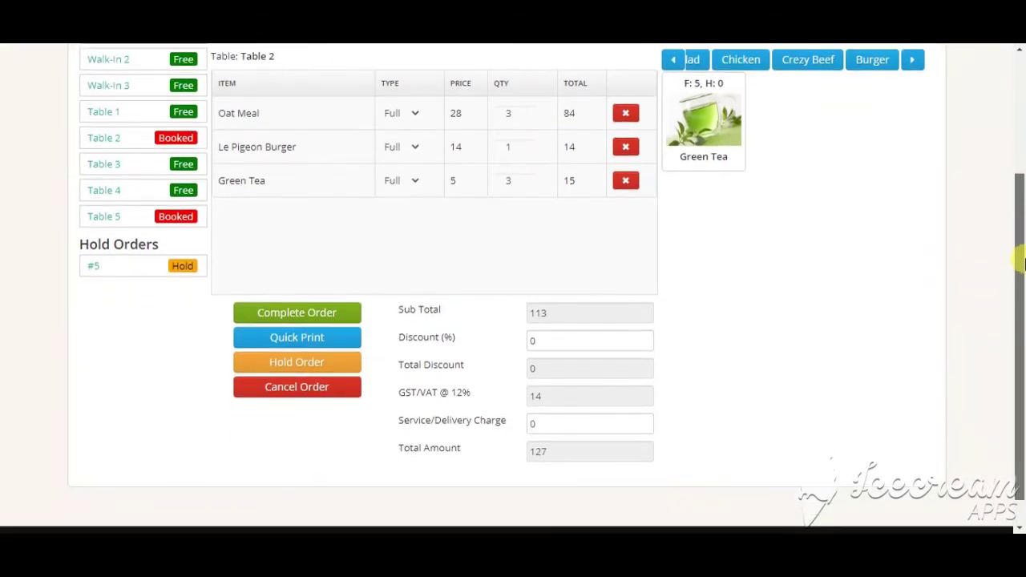
pyautogui.click(546, 339)
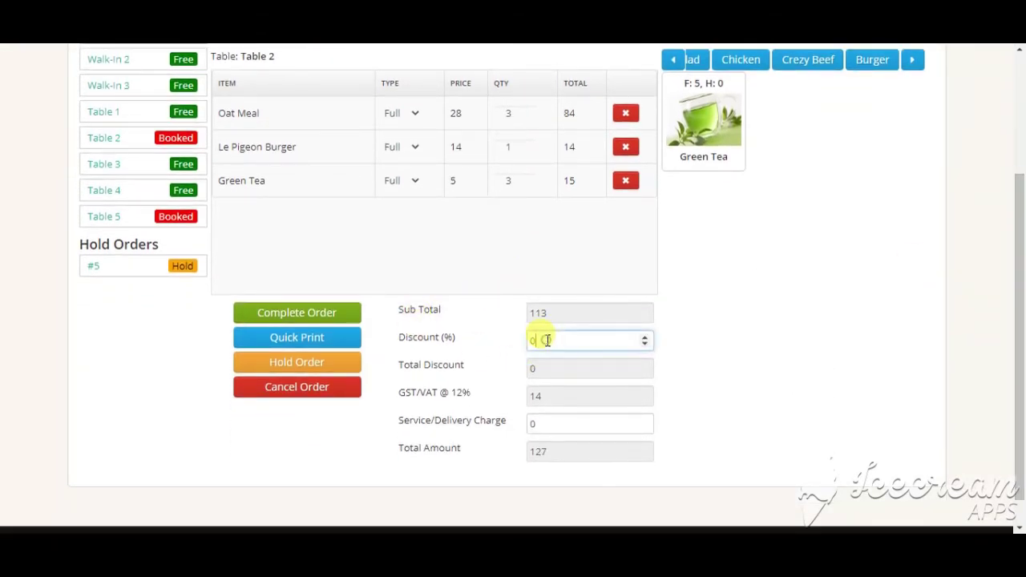
pyautogui.press('BackSpace')
pyautogui.click(545, 422)
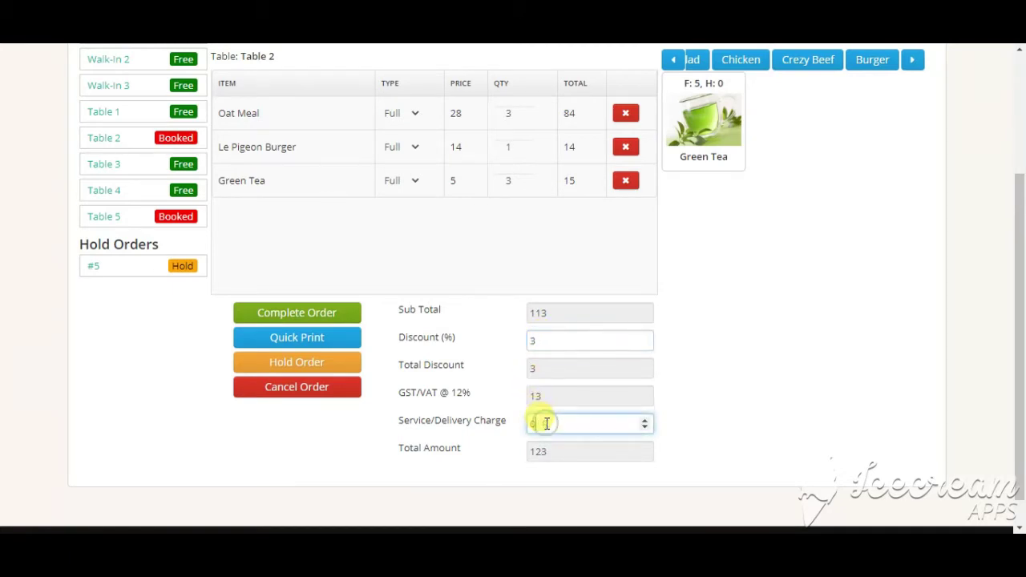
pyautogui.click(799, 324)
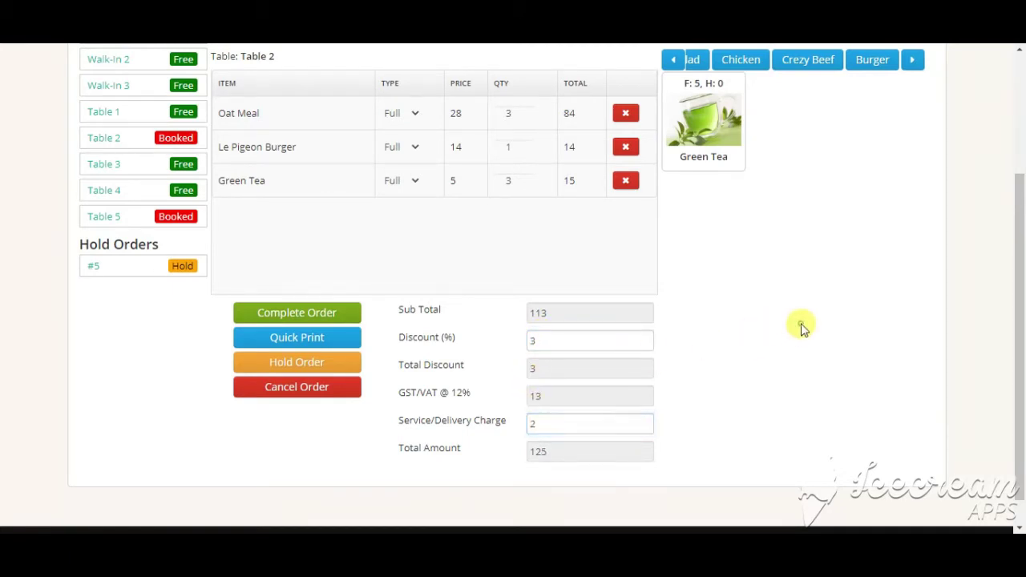
# - Quick-print Table 2's order, read through the invoice from header to grand total, and close the preview
pyautogui.click(317, 340)
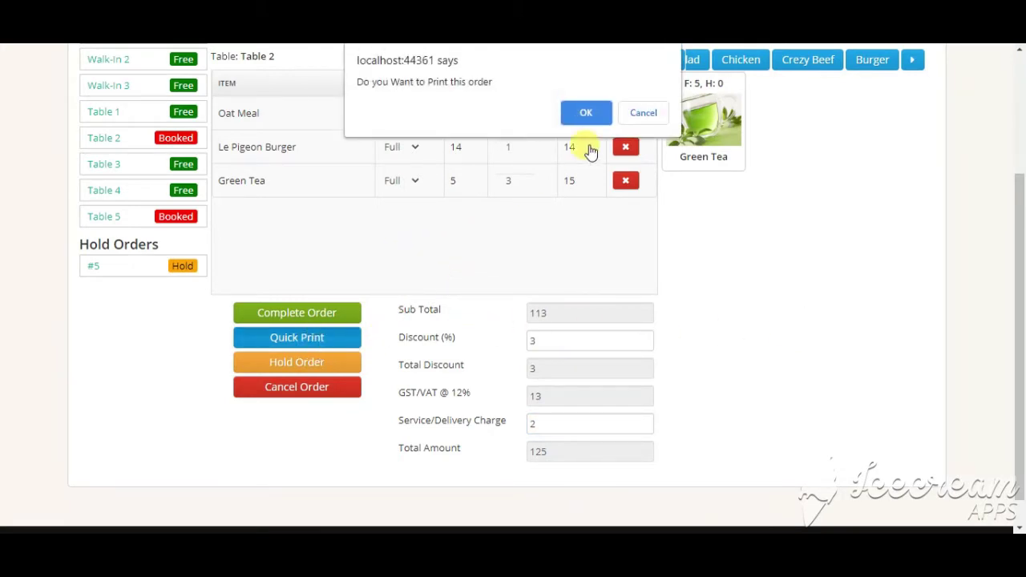
pyautogui.click(586, 114)
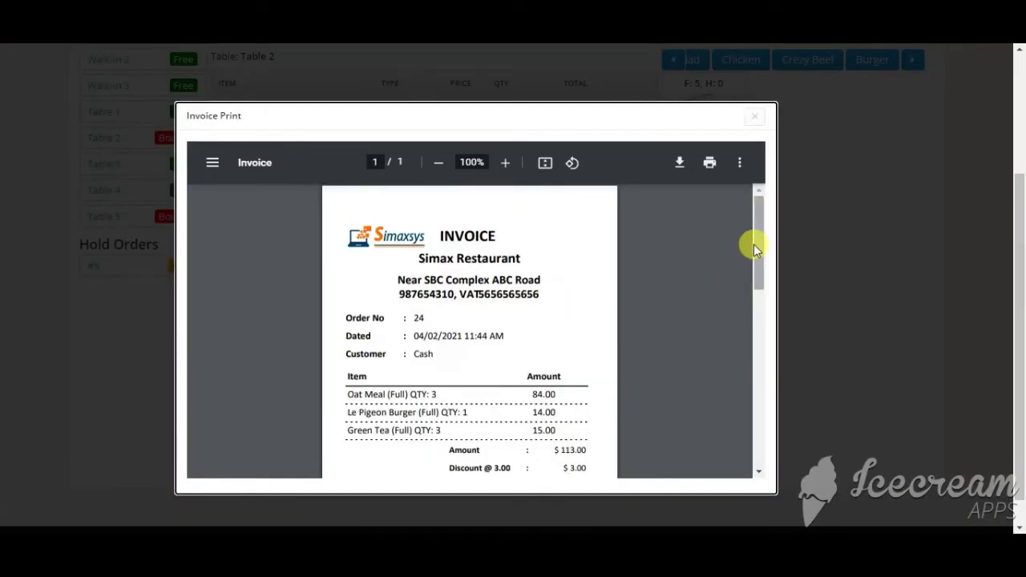
pyautogui.moveTo(758, 222); pyautogui.dragTo(767, 252)
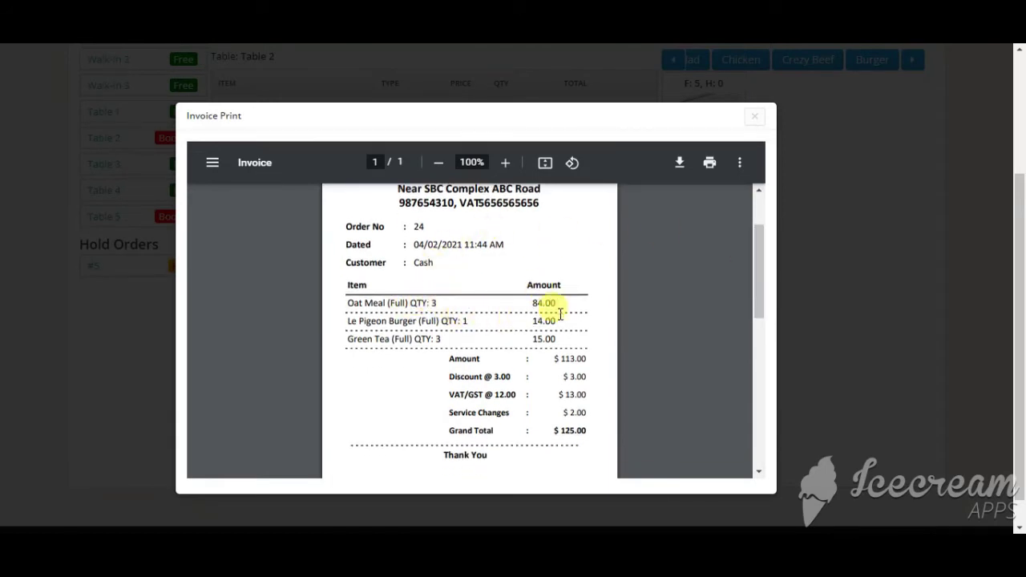
pyautogui.moveTo(756, 259); pyautogui.dragTo(762, 288)
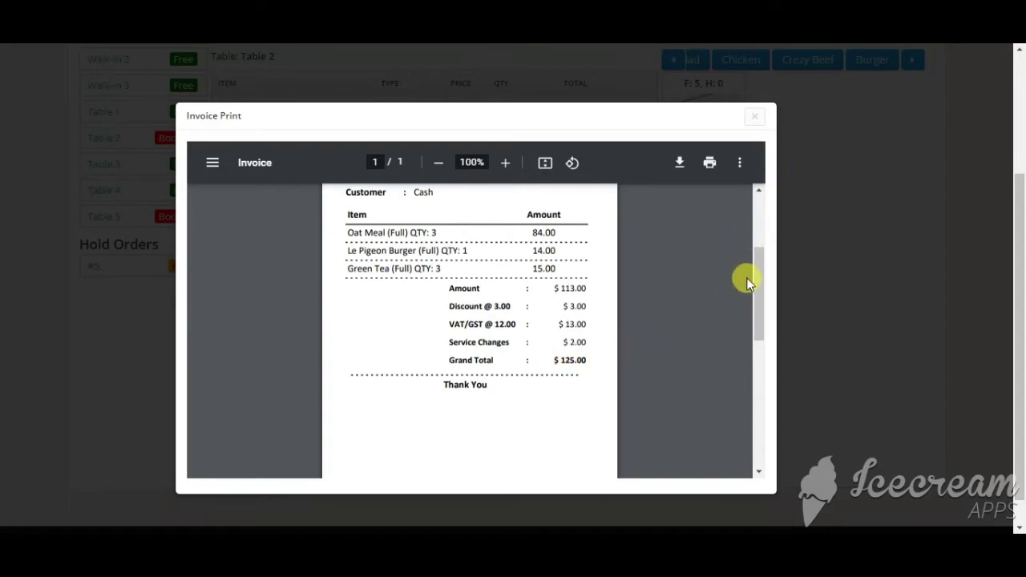
pyautogui.moveTo(758, 296); pyautogui.dragTo(785, 206)
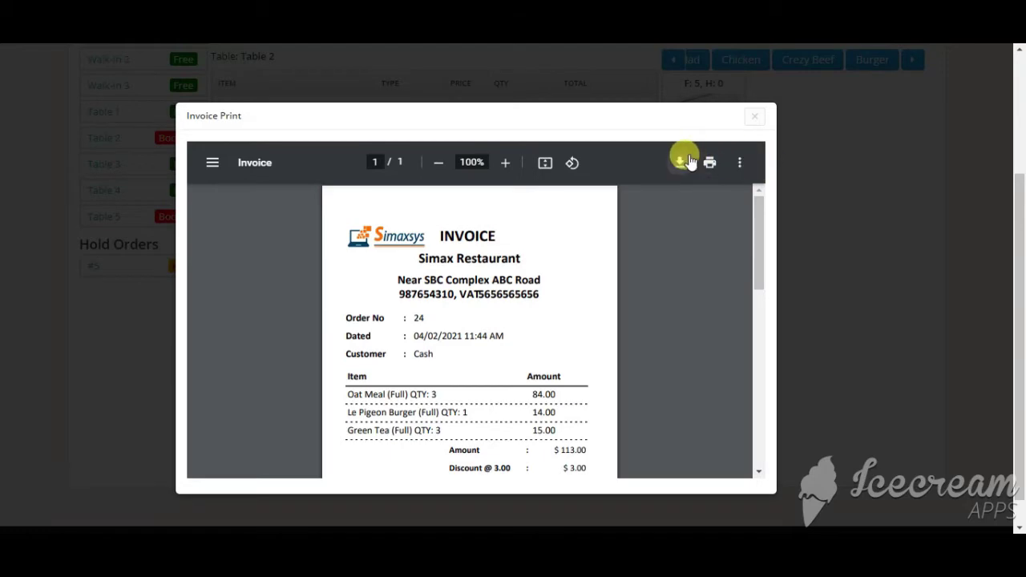
pyautogui.click(754, 117)
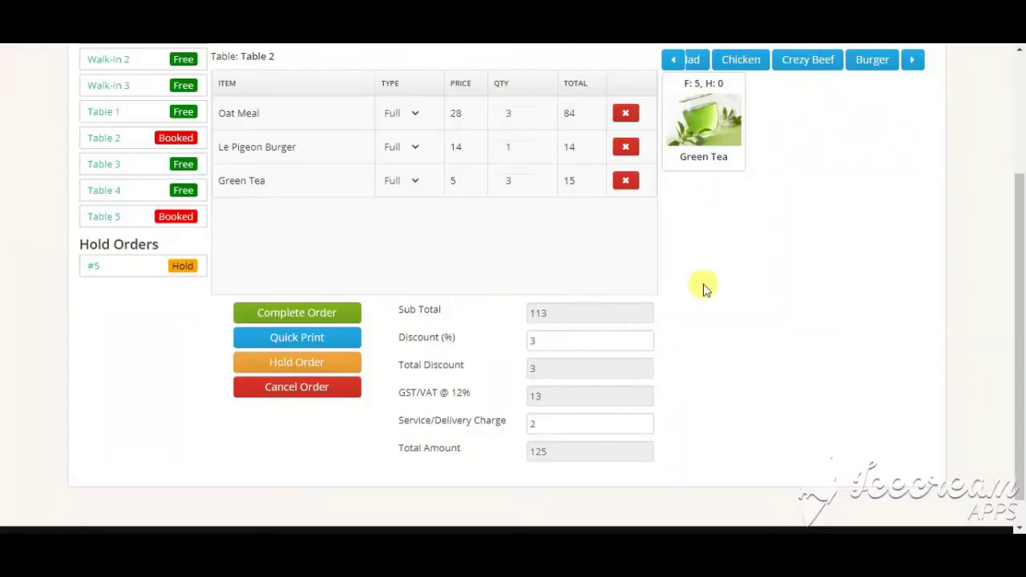
# - Complete Table 2's order, confirm the completion, and close the resulting invoice
pyautogui.moveTo(1023, 274)
pyautogui.mouseDown()
pyautogui.moveTo(1023, 249)
pyautogui.moveTo(1024, 264)
pyautogui.mouseUp()
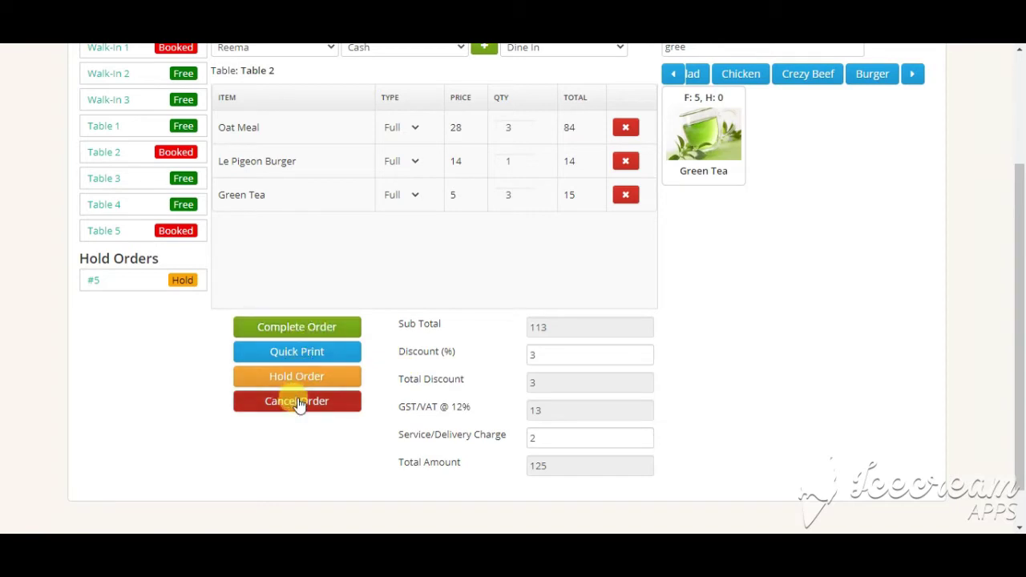
pyautogui.click(319, 328)
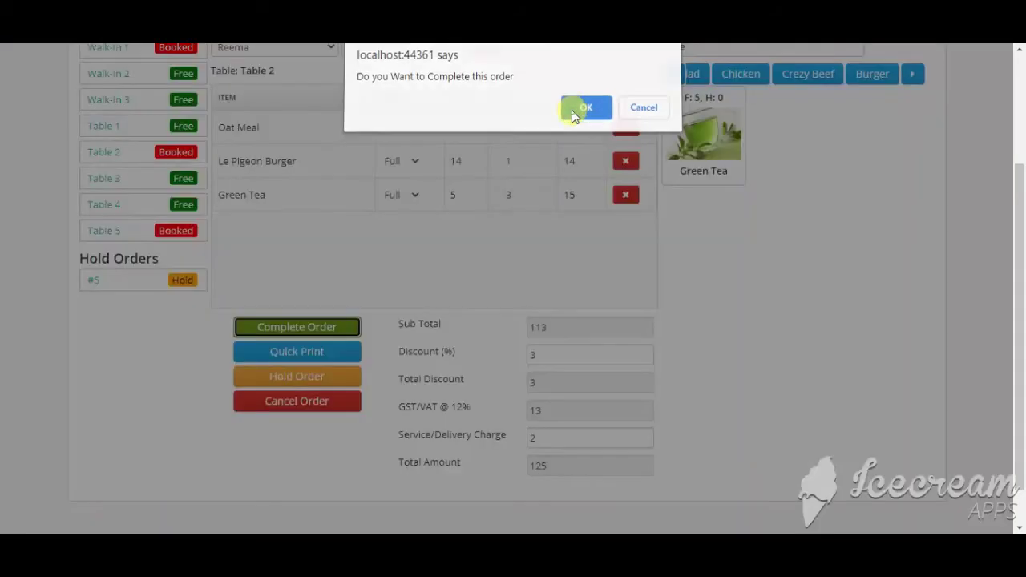
pyautogui.click(585, 108)
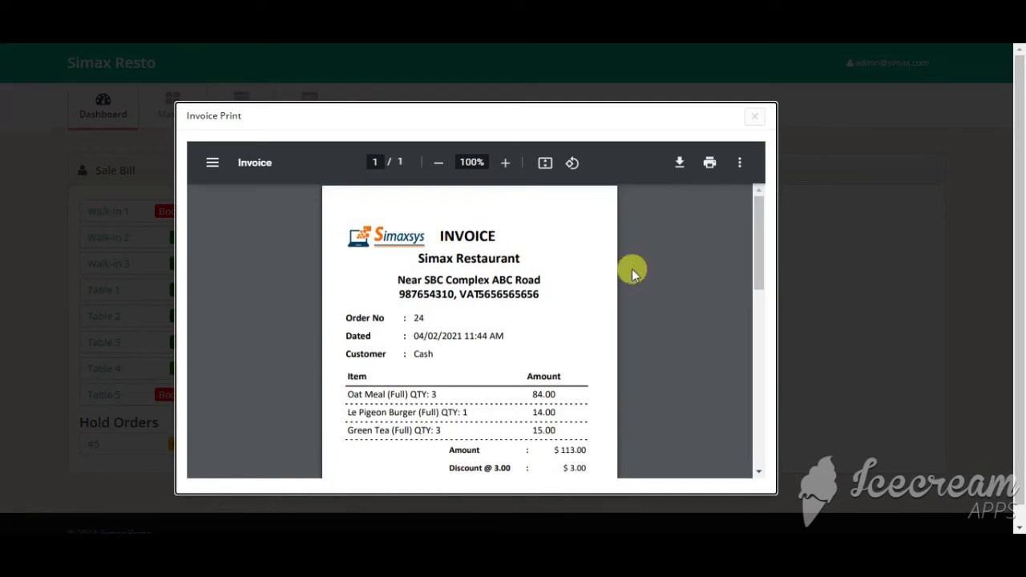
pyautogui.moveTo(759, 220)
pyautogui.mouseDown()
pyautogui.moveTo(750, 323)
pyautogui.moveTo(752, 204)
pyautogui.mouseUp()
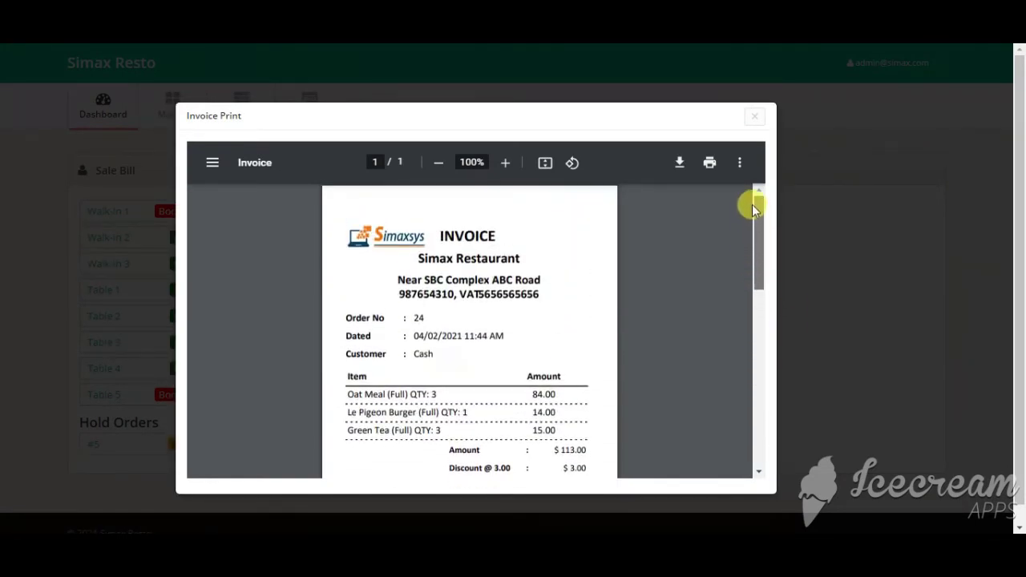
pyautogui.click(756, 119)
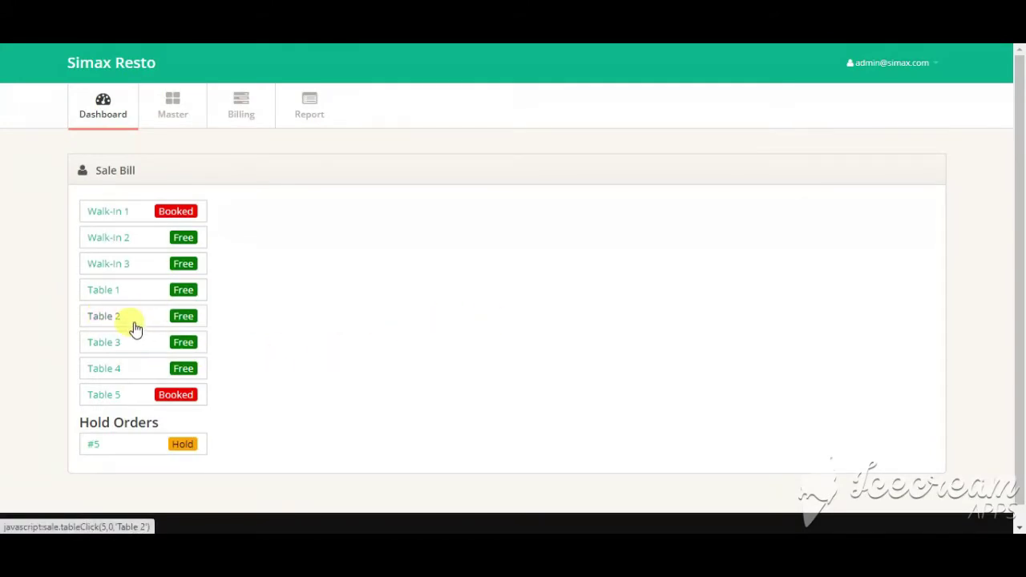
# - Open Table 5's order and examine its items, tax and totals
pyautogui.click(113, 398)
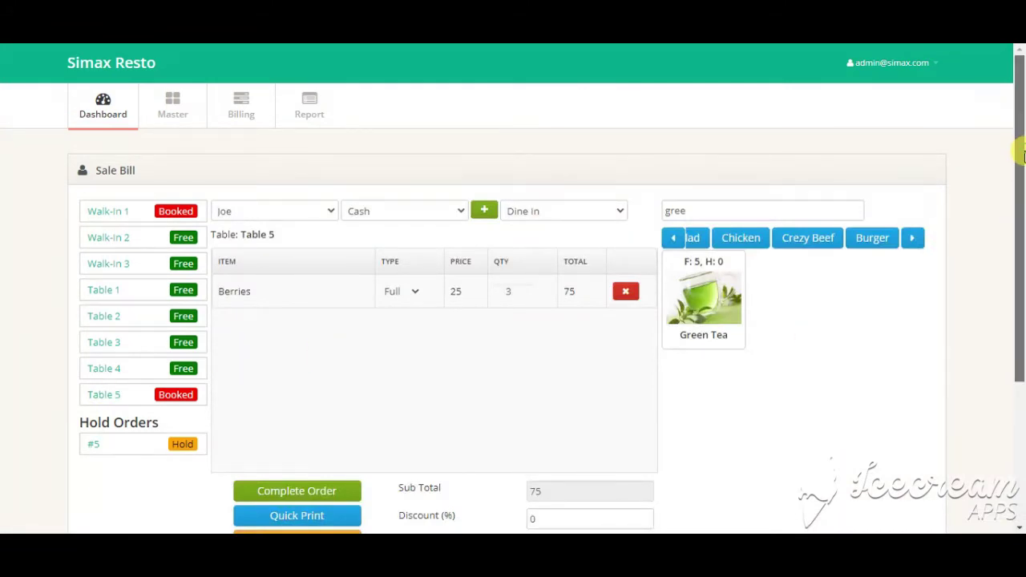
pyautogui.moveTo(1020, 156); pyautogui.dragTo(1020, 250)
pyautogui.moveTo(399, 429); pyautogui.dragTo(464, 435)
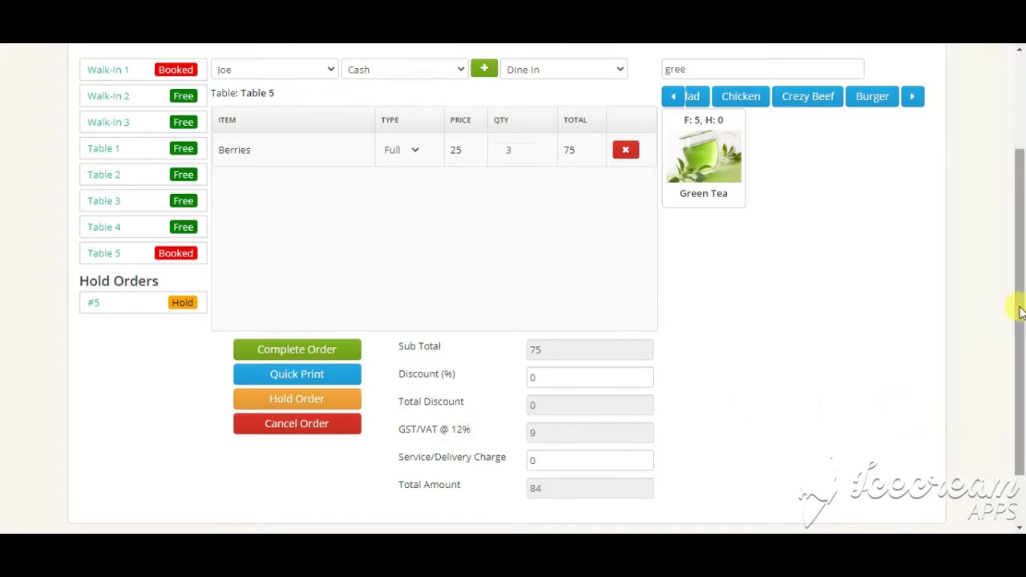
# - Review the master data lists for users, product categories and product types
pyautogui.moveTo(1016, 291); pyautogui.dragTo(1022, 186)
pyautogui.click(170, 103)
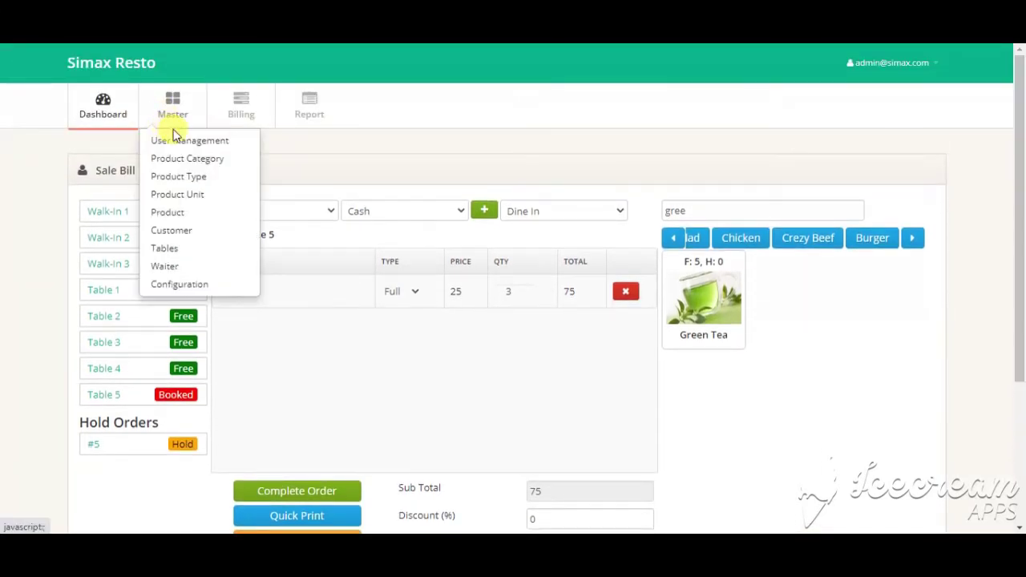
pyautogui.click(178, 143)
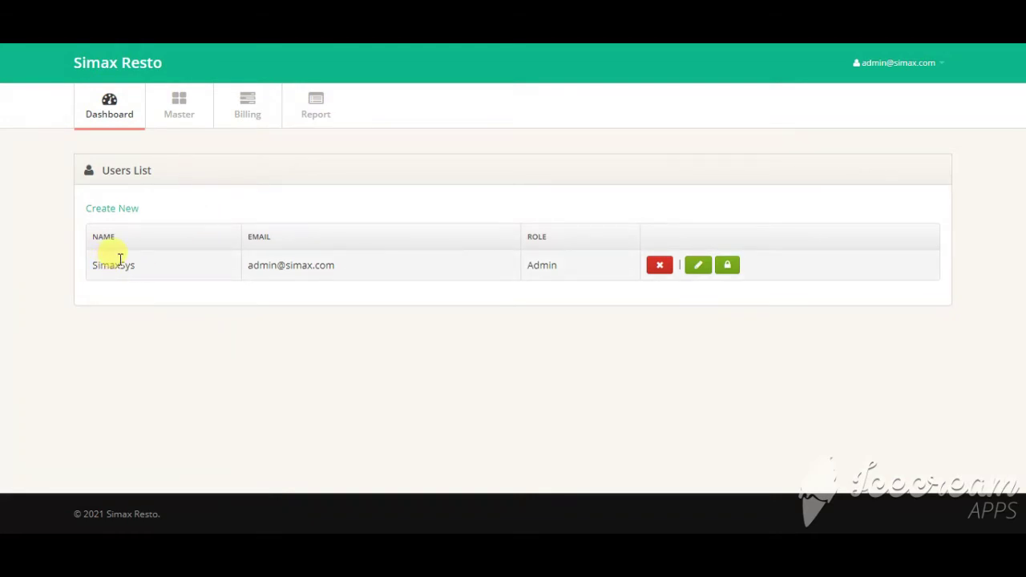
pyautogui.click(173, 111)
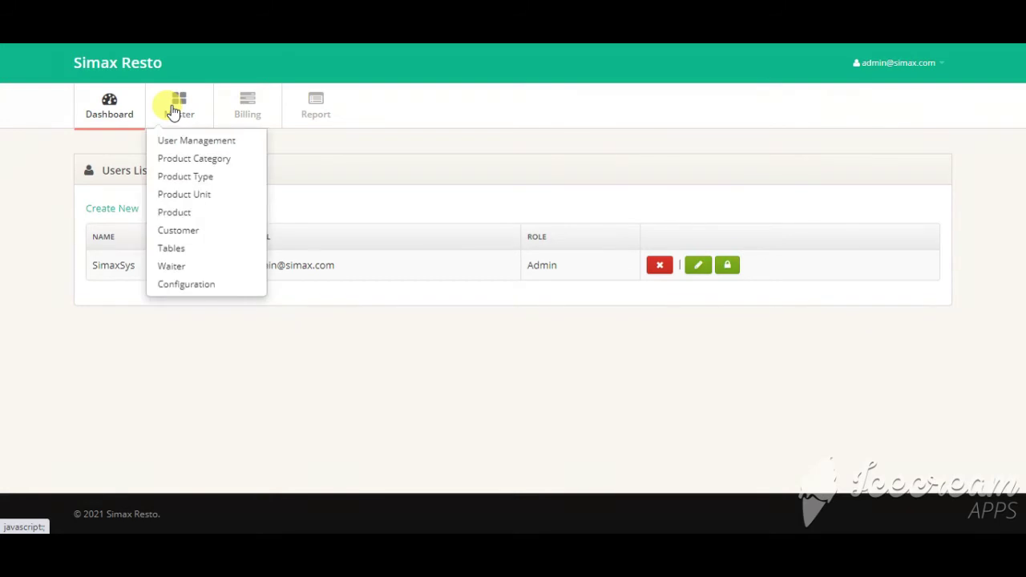
pyautogui.click(206, 160)
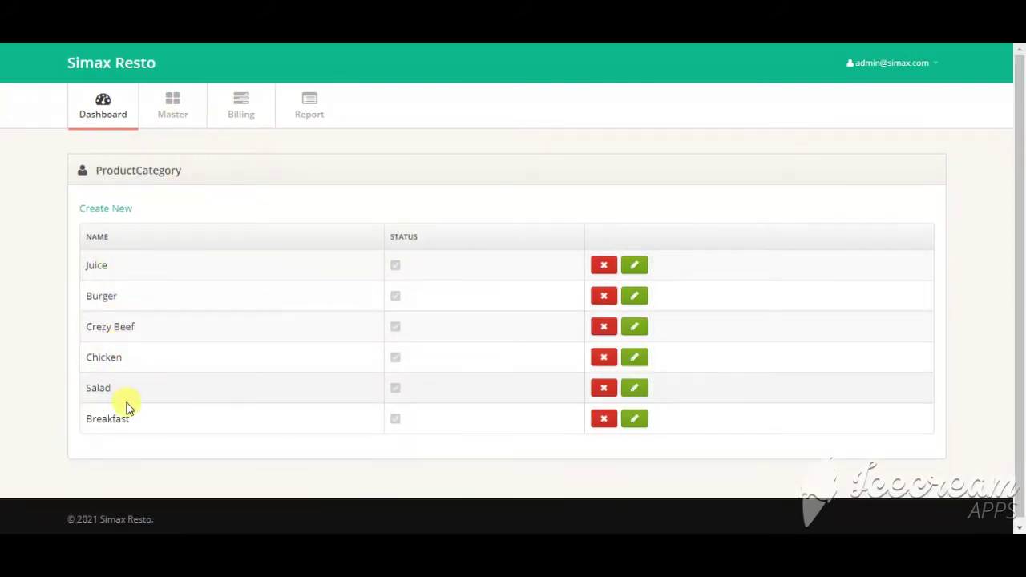
pyautogui.click(171, 127)
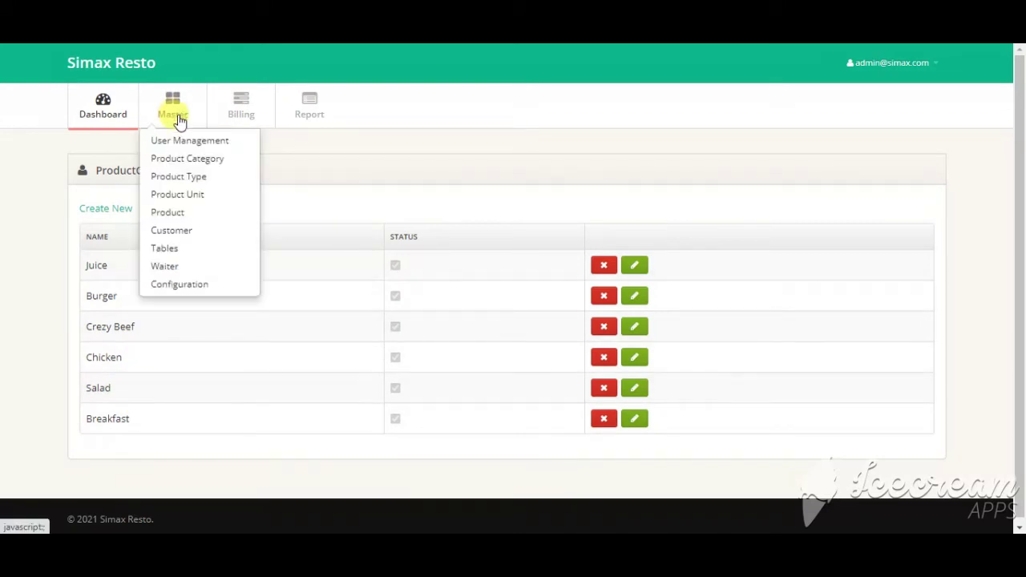
pyautogui.click(194, 173)
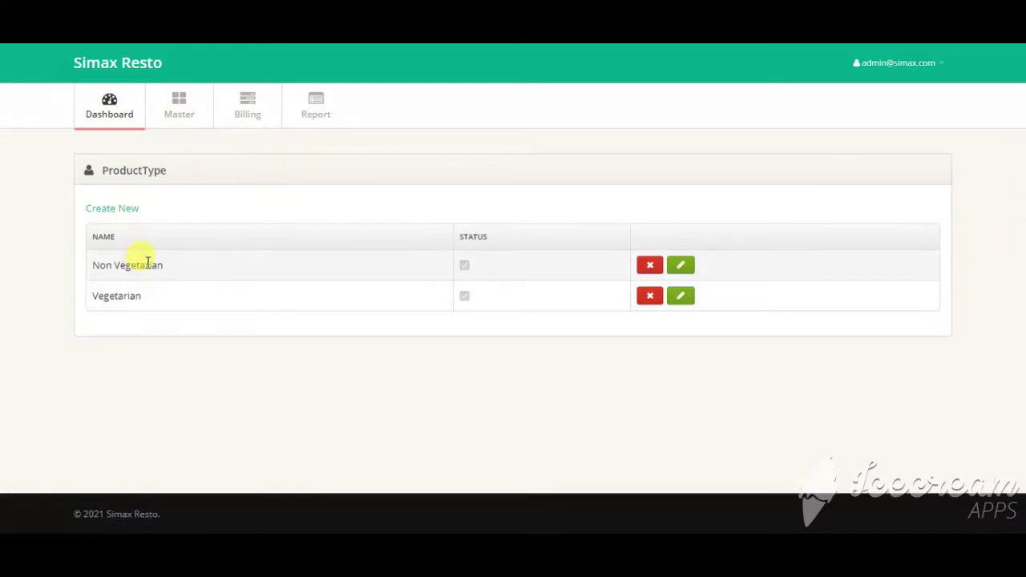
# - Review the master data lists for product units and products
pyautogui.click(180, 112)
pyautogui.click(193, 197)
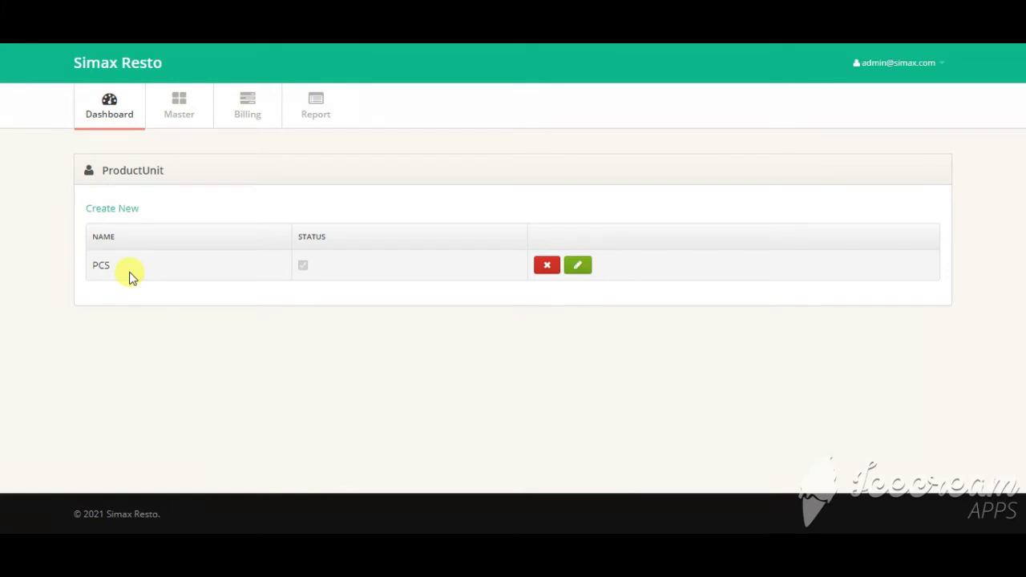
pyautogui.click(179, 107)
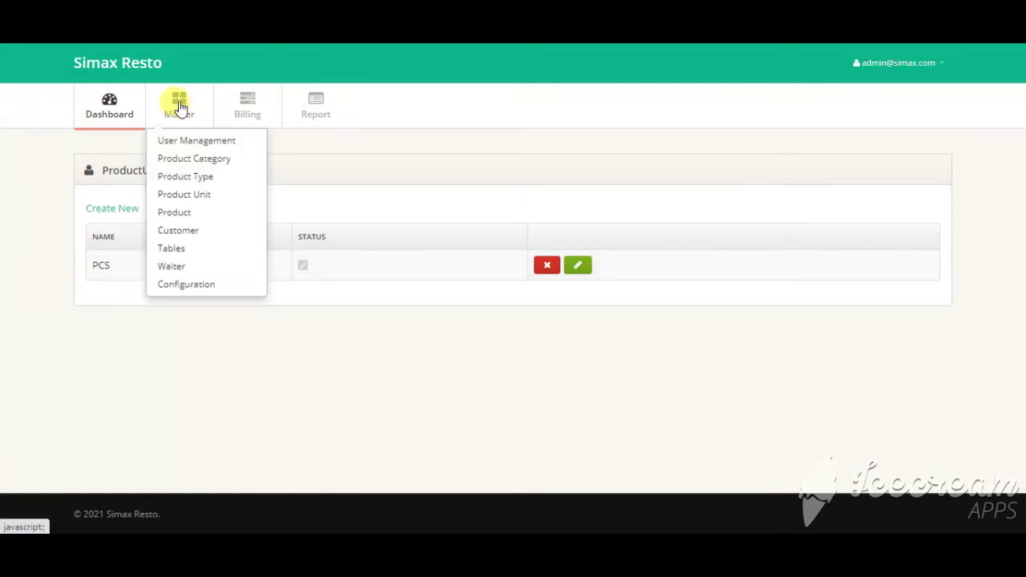
pyautogui.click(188, 213)
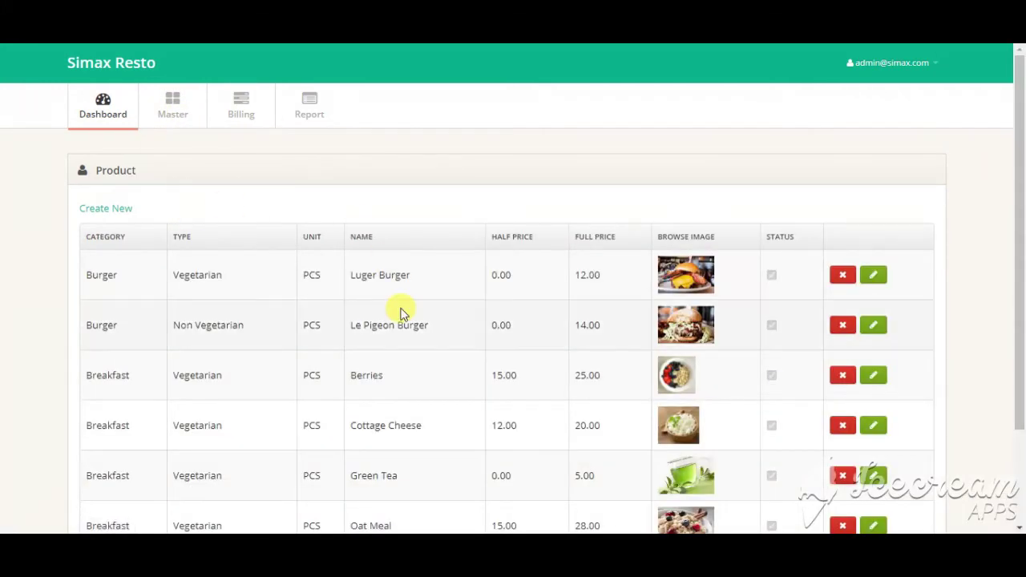
pyautogui.moveTo(1021, 109); pyautogui.dragTo(1022, 156)
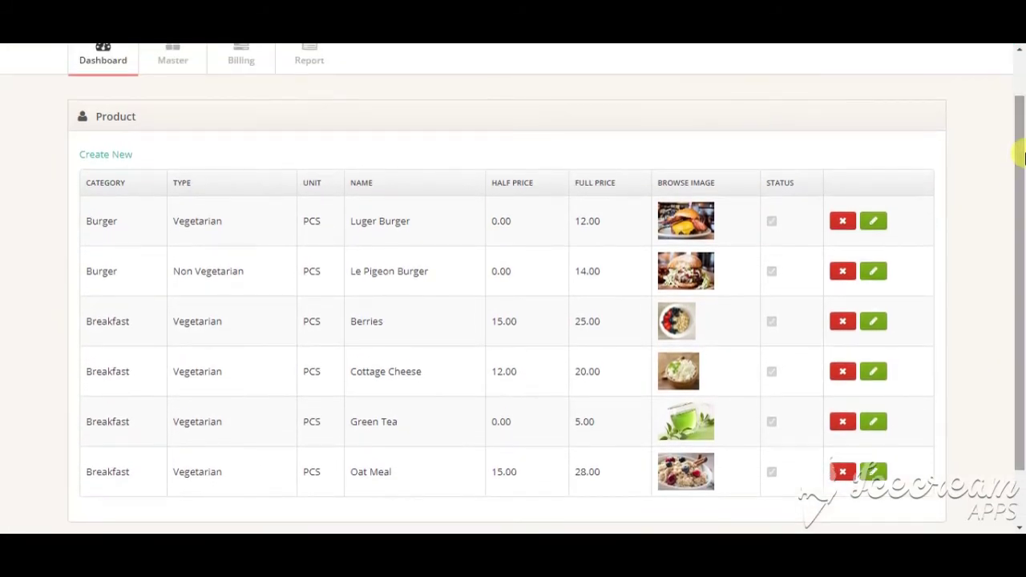
# - Start a new product entry with category Burger, type Vegetarian and unit PCS
pyautogui.click(90, 155)
pyautogui.click(269, 213)
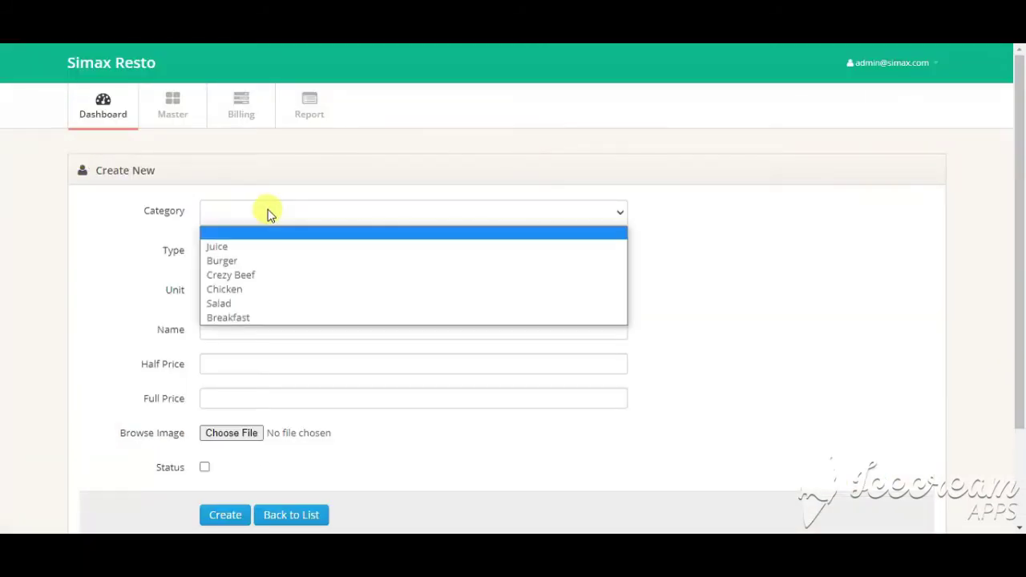
pyautogui.click(233, 264)
pyautogui.click(241, 257)
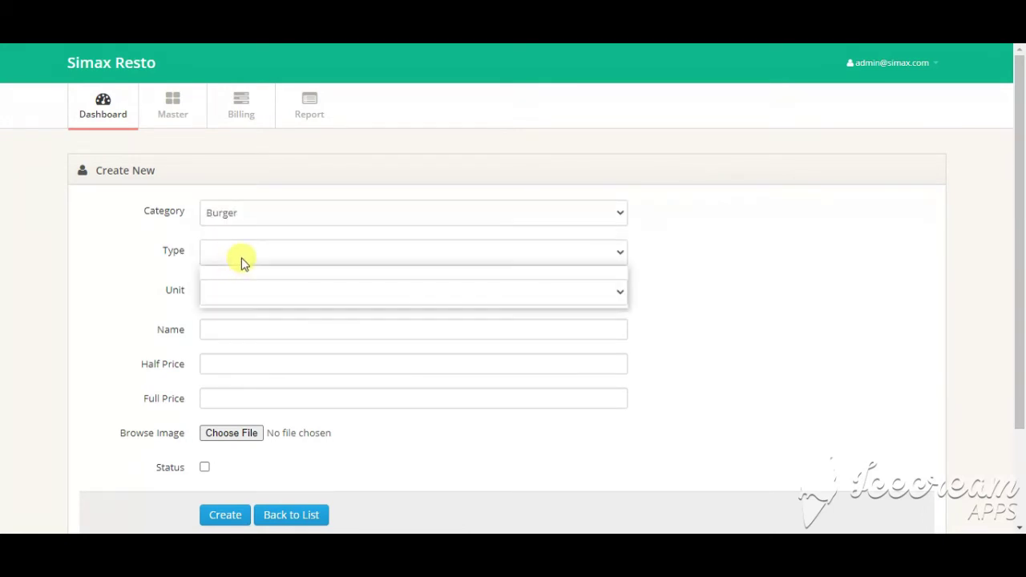
pyautogui.click(244, 304)
pyautogui.click(243, 293)
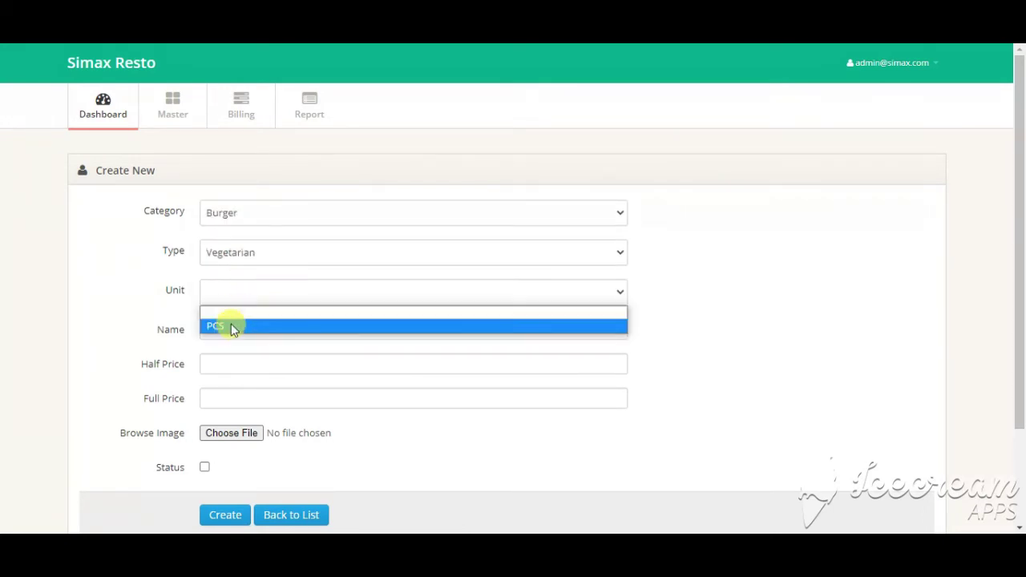
pyautogui.click(231, 326)
pyautogui.click(221, 329)
# - Set the new product's half price to 0, full price to 56 and status to active, and return to the product list without creating it
pyautogui.click(373, 364)
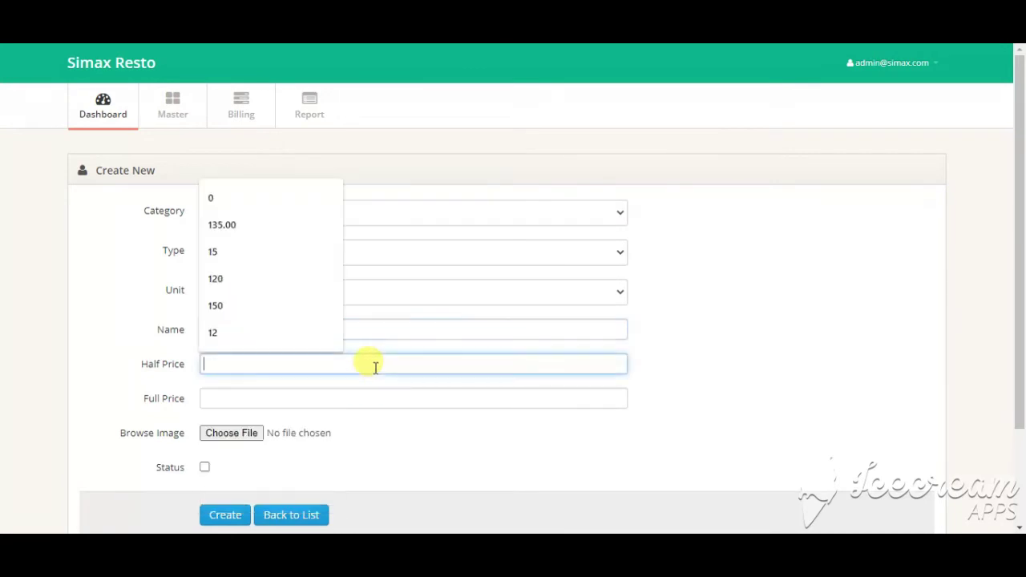
pyautogui.click(333, 396)
pyautogui.click(373, 363)
pyautogui.write('0')
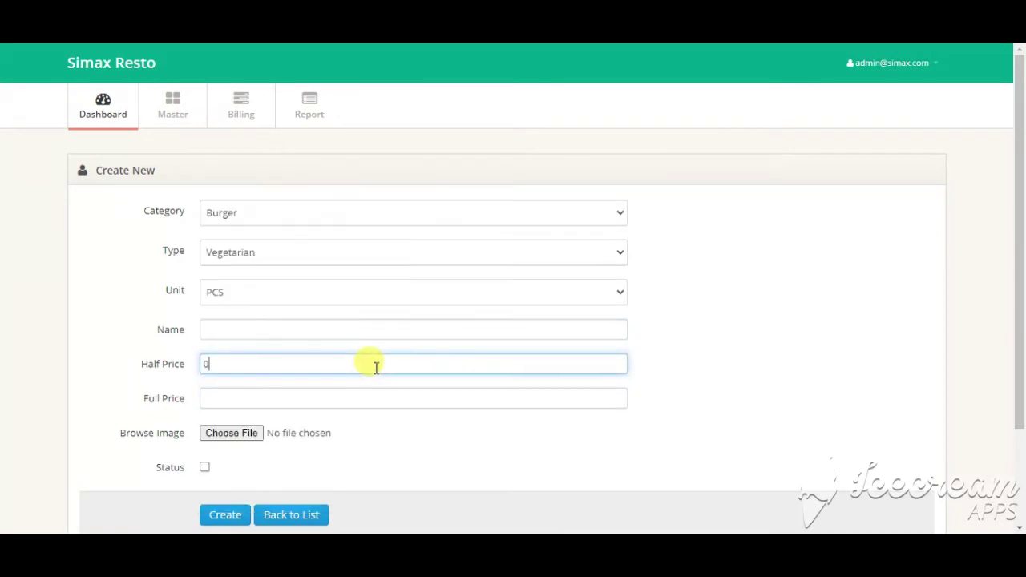
pyautogui.click(273, 401)
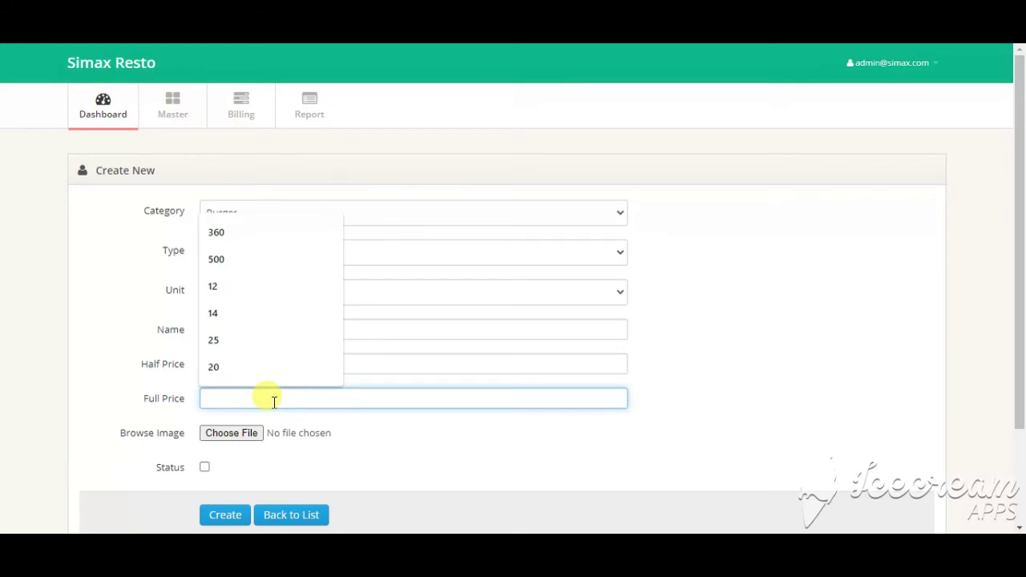
pyautogui.write('56')
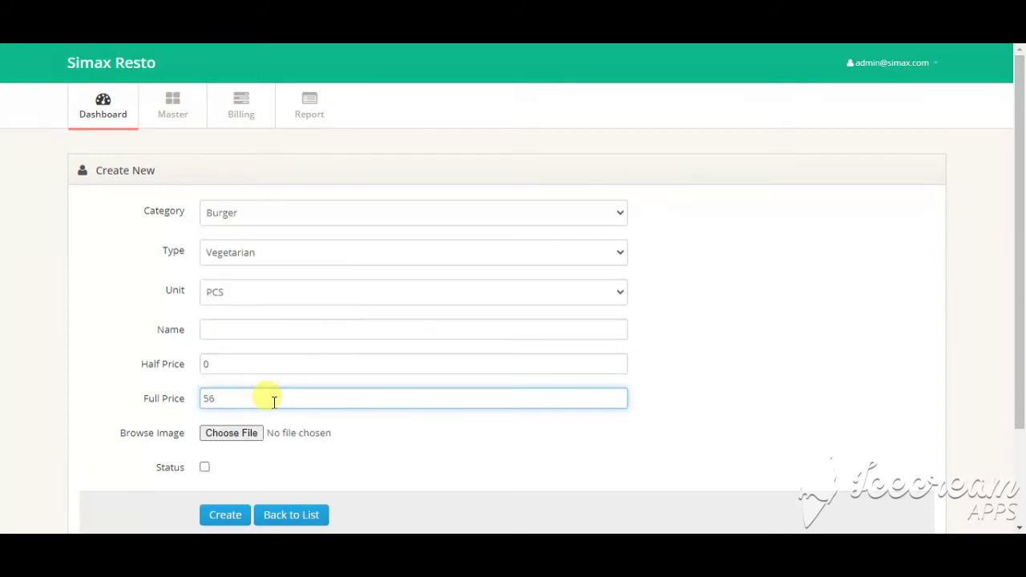
pyautogui.click(205, 469)
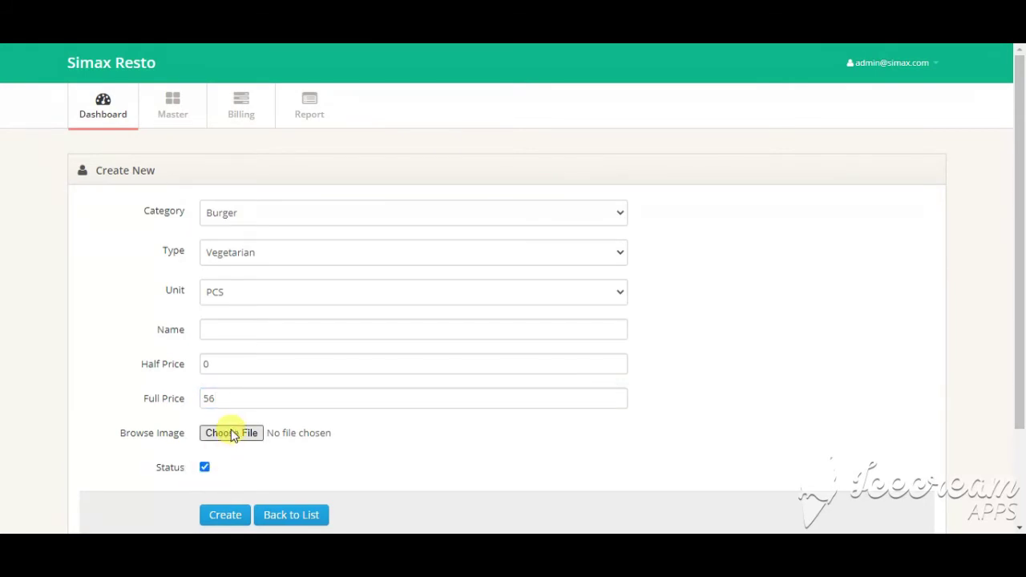
pyautogui.click(293, 514)
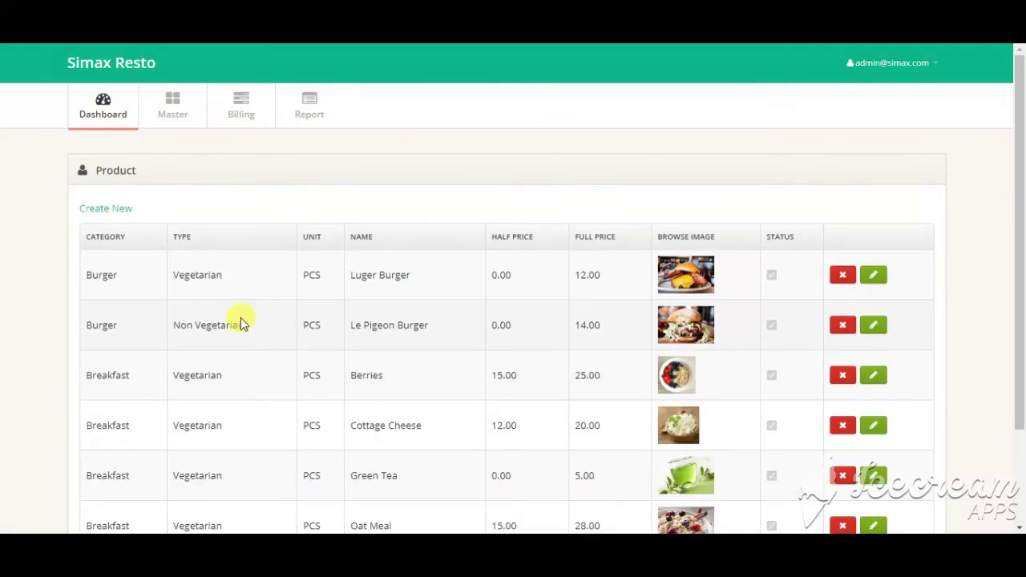
# - Look over the product list again and open the customer master list
pyautogui.scroll(-1, 1019, 208)
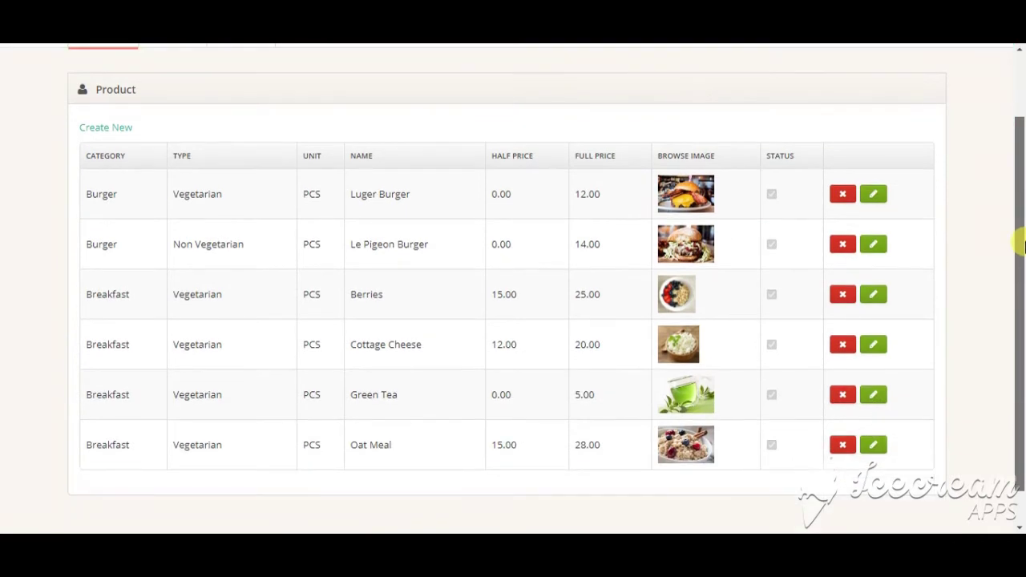
pyautogui.scroll(1, 1019, 245)
pyautogui.click(151, 80)
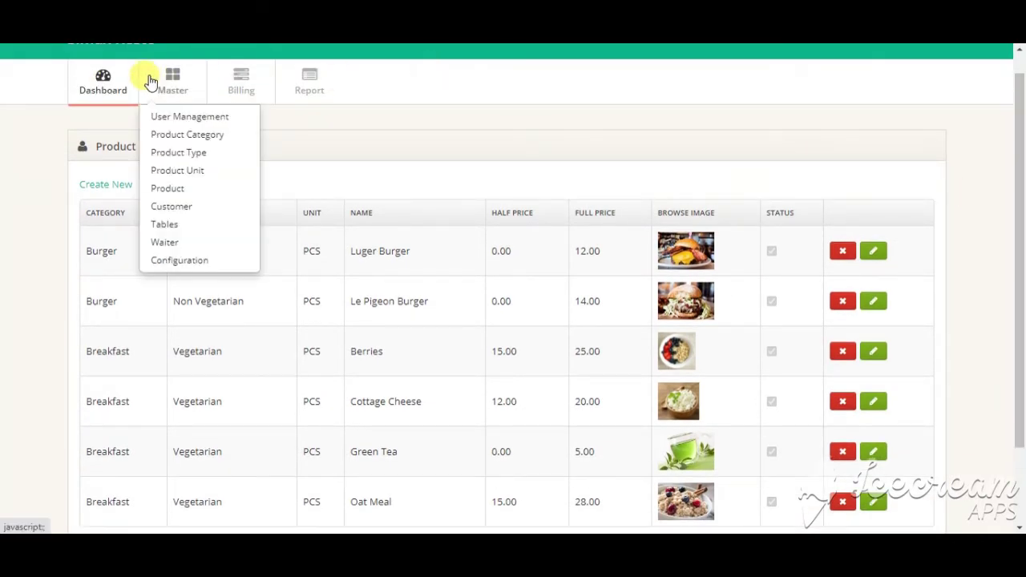
pyautogui.click(180, 209)
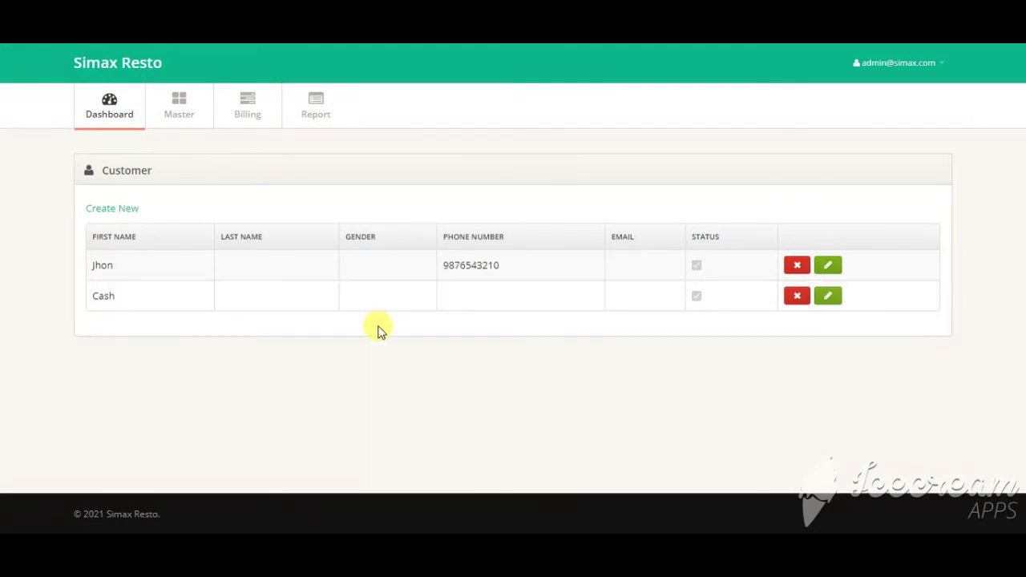
# - Open Walk-In 1 on the sale bill page and choose Cash as the customer
pyautogui.click(252, 107)
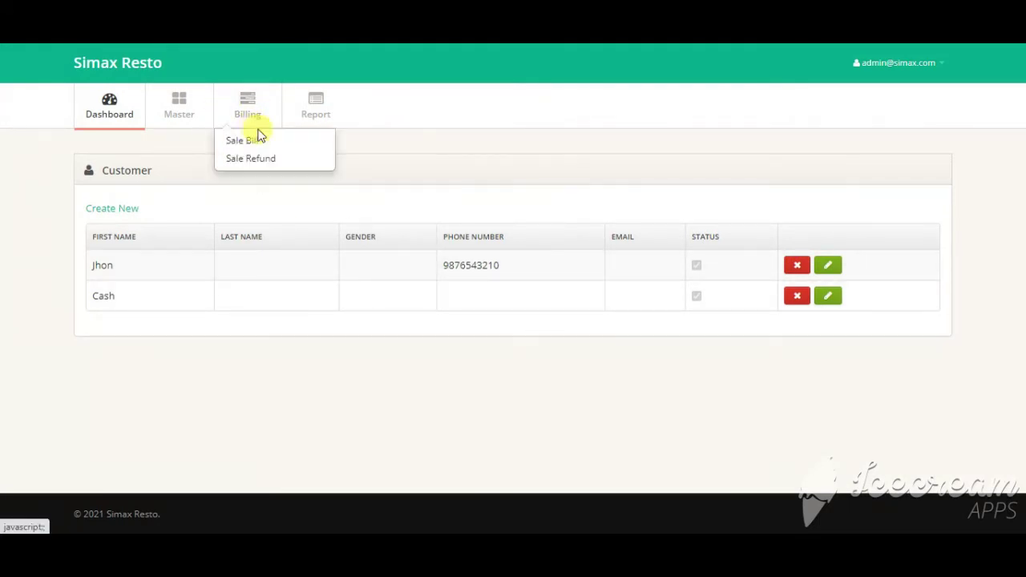
pyautogui.click(251, 141)
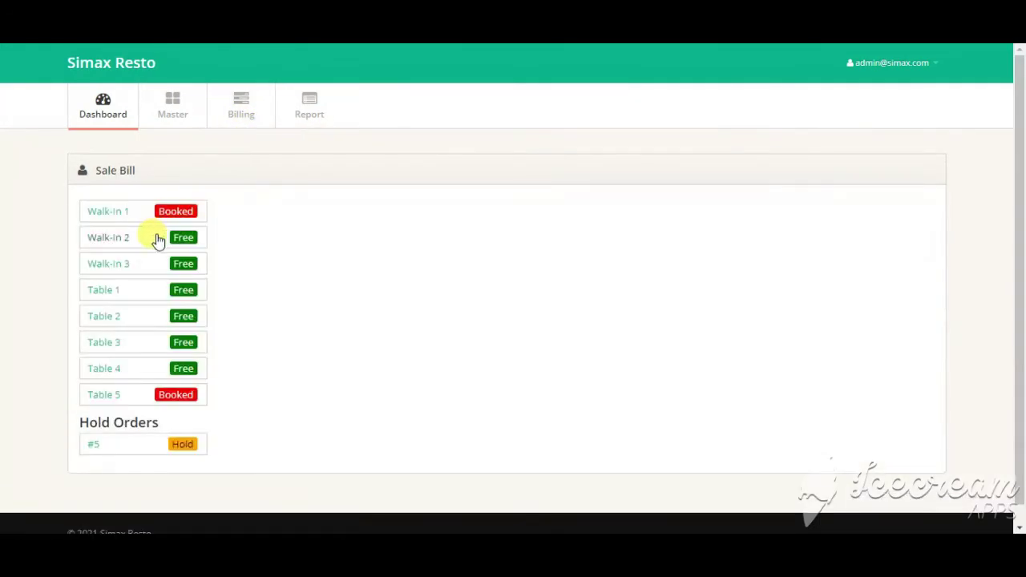
pyautogui.click(124, 212)
pyautogui.click(426, 212)
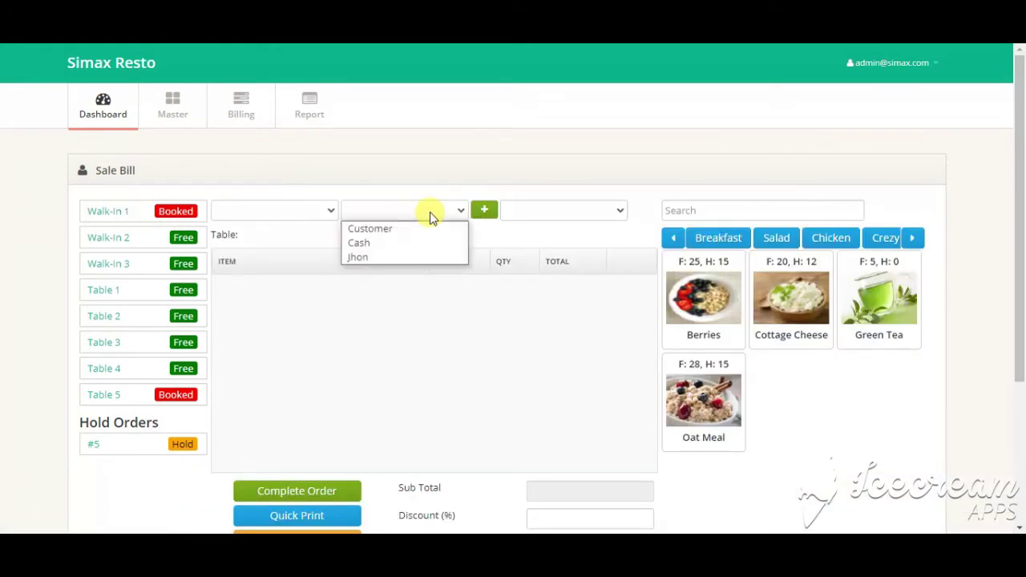
pyautogui.click(394, 245)
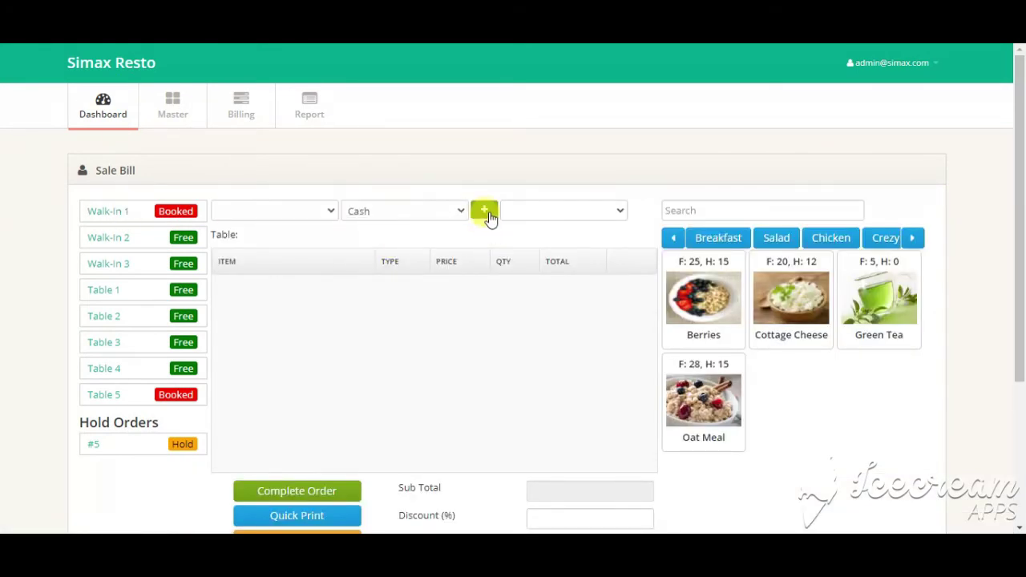
# - Examine the new customer form available from the sale bill and close it without saving
pyautogui.click(486, 211)
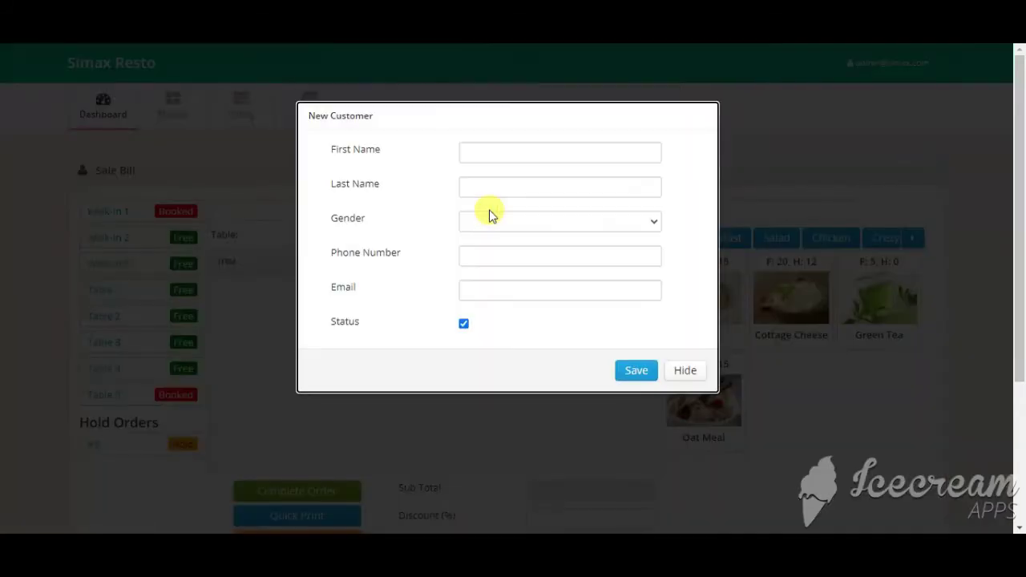
pyautogui.click(471, 150)
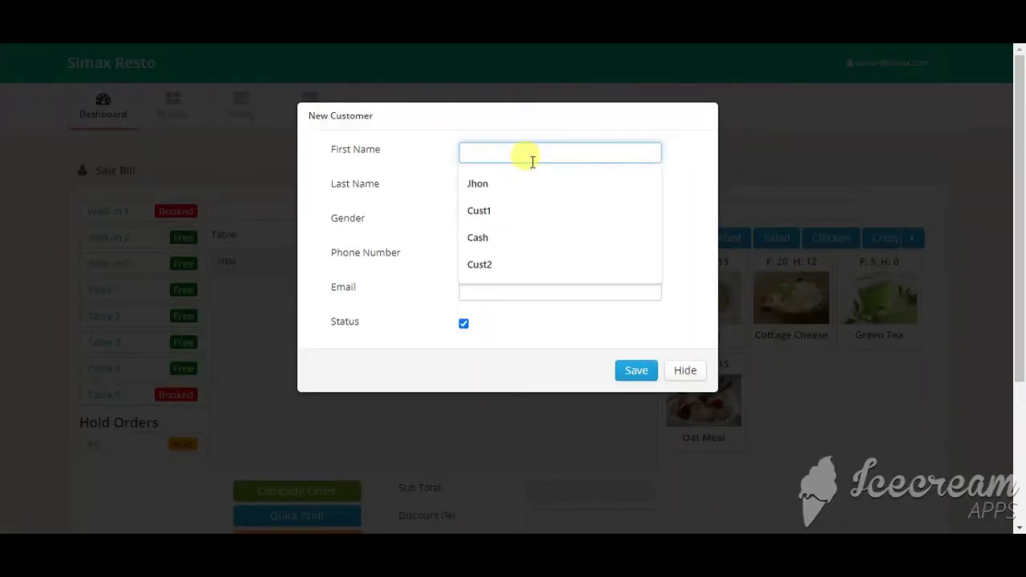
pyautogui.click(689, 168)
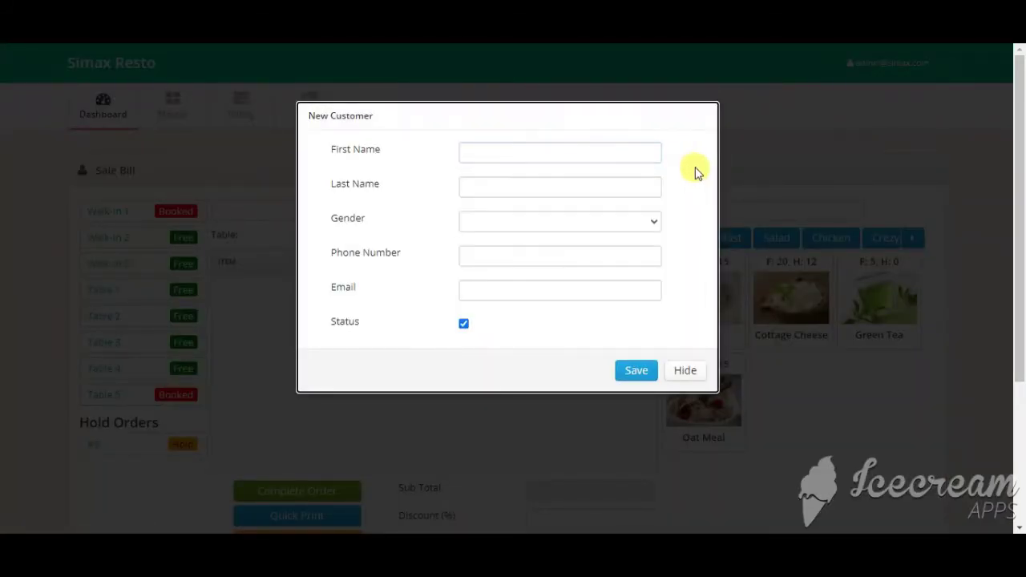
pyautogui.click(688, 372)
# - Review the customer master list and the table list, including the walk-in entries
pyautogui.click(172, 108)
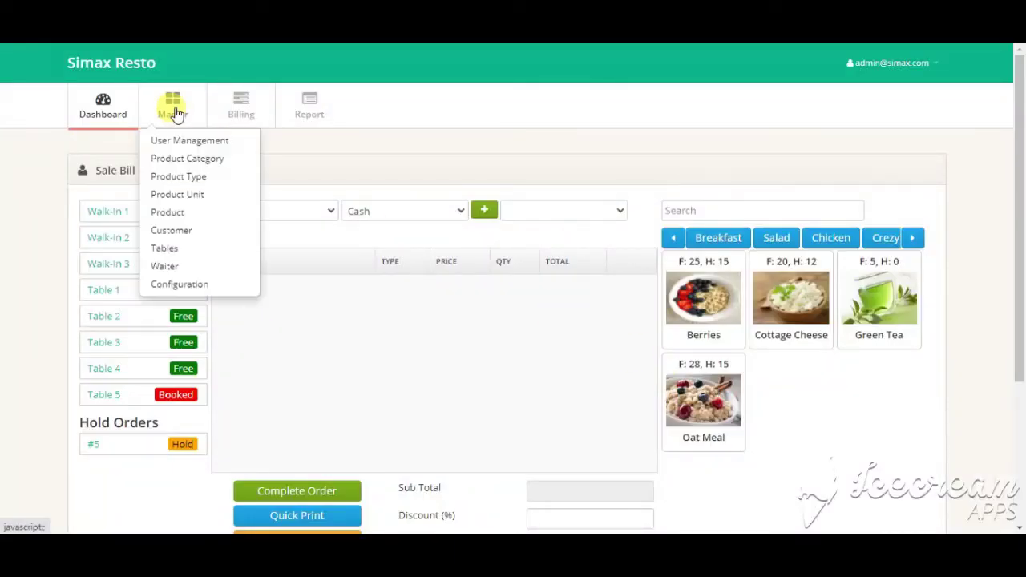
pyautogui.click(168, 230)
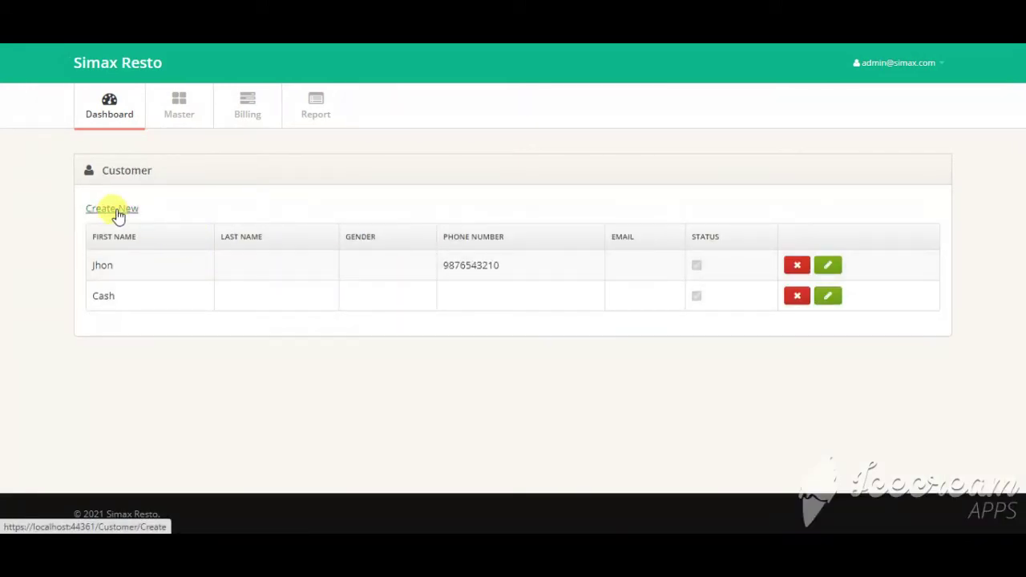
pyautogui.click(180, 111)
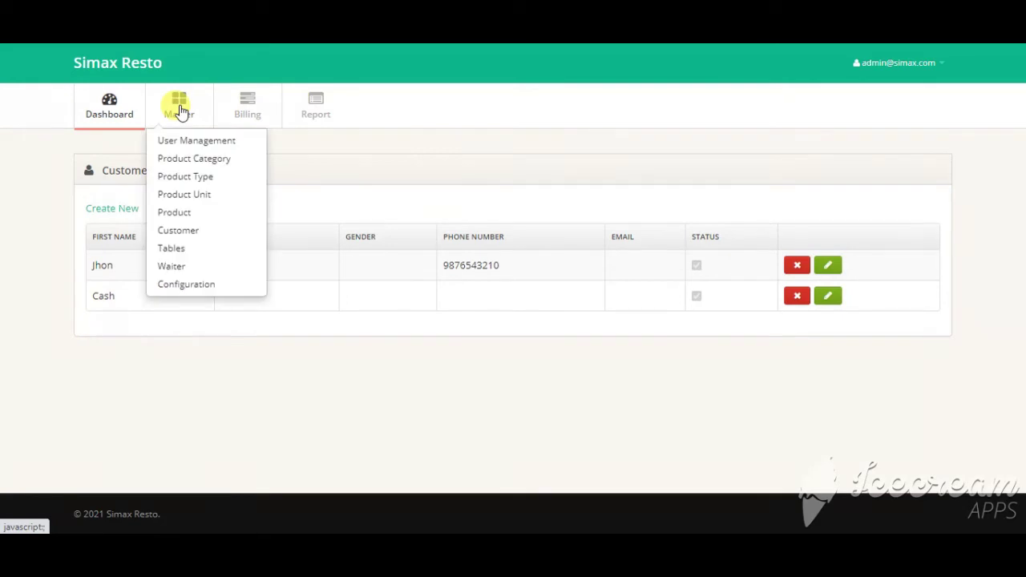
pyautogui.click(200, 247)
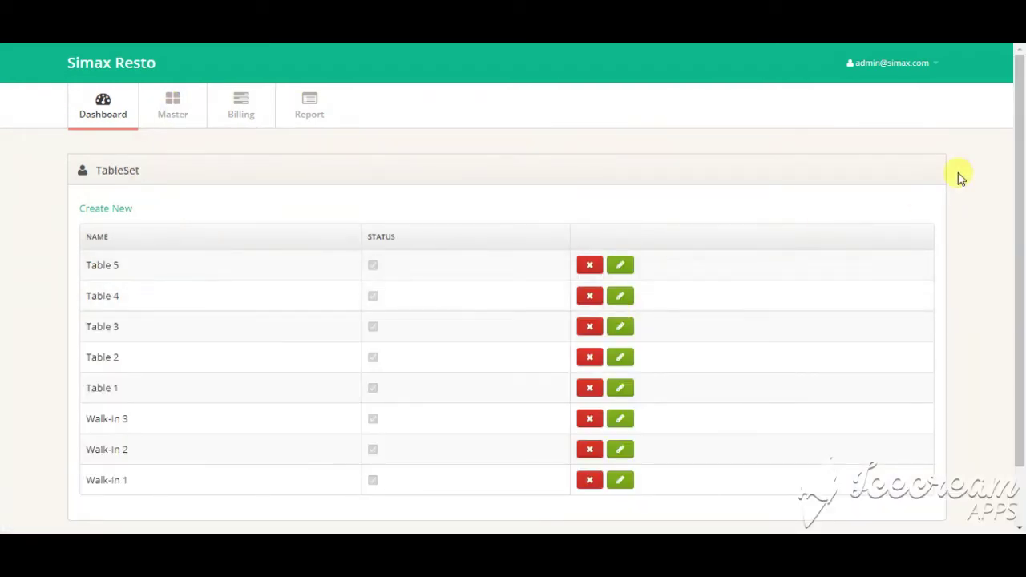
pyautogui.scroll(-2, 1019, 120)
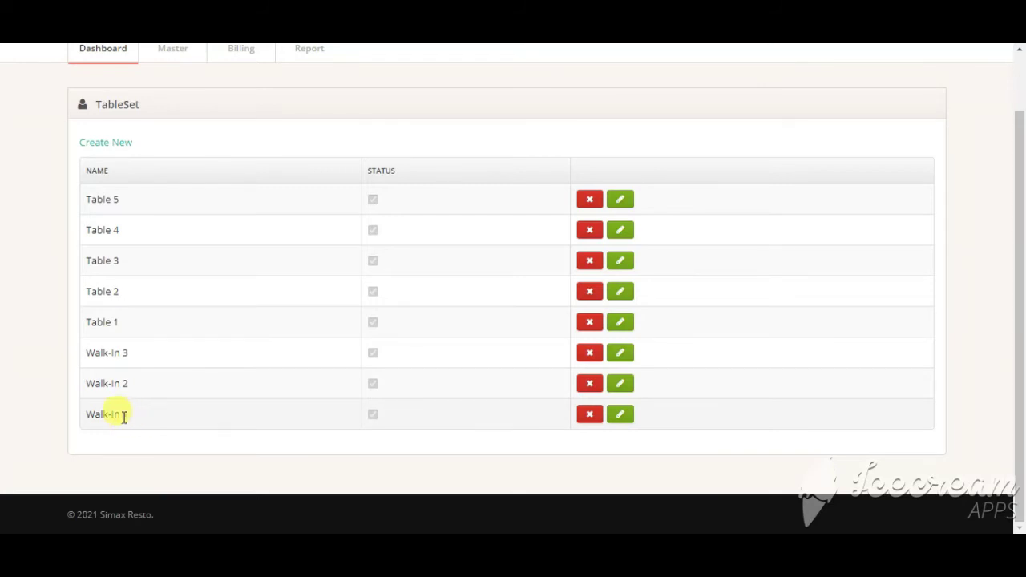
pyautogui.moveTo(125, 415); pyautogui.dragTo(88, 415)
pyautogui.moveTo(132, 384)
pyautogui.mouseDown()
pyautogui.moveTo(87, 380)
pyautogui.moveTo(90, 353)
pyautogui.moveTo(113, 355)
pyautogui.moveTo(103, 382)
pyautogui.moveTo(126, 383)
pyautogui.mouseUp()
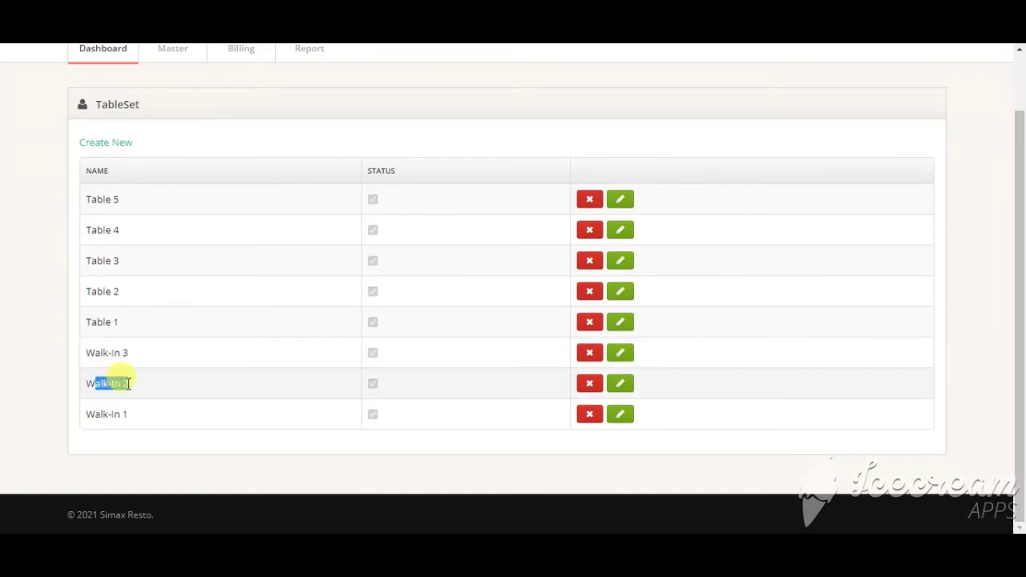
pyautogui.click(126, 382)
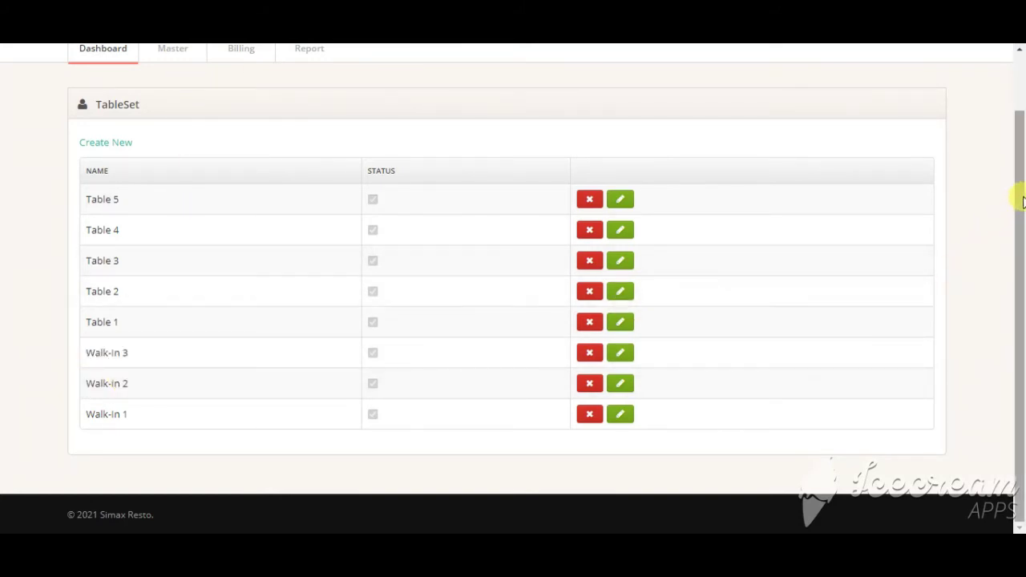
pyautogui.moveTo(1018, 200); pyautogui.dragTo(470, 120)
# - Review the waiter list and the configuration record's company name, currency name and currency symbol
pyautogui.click(200, 115)
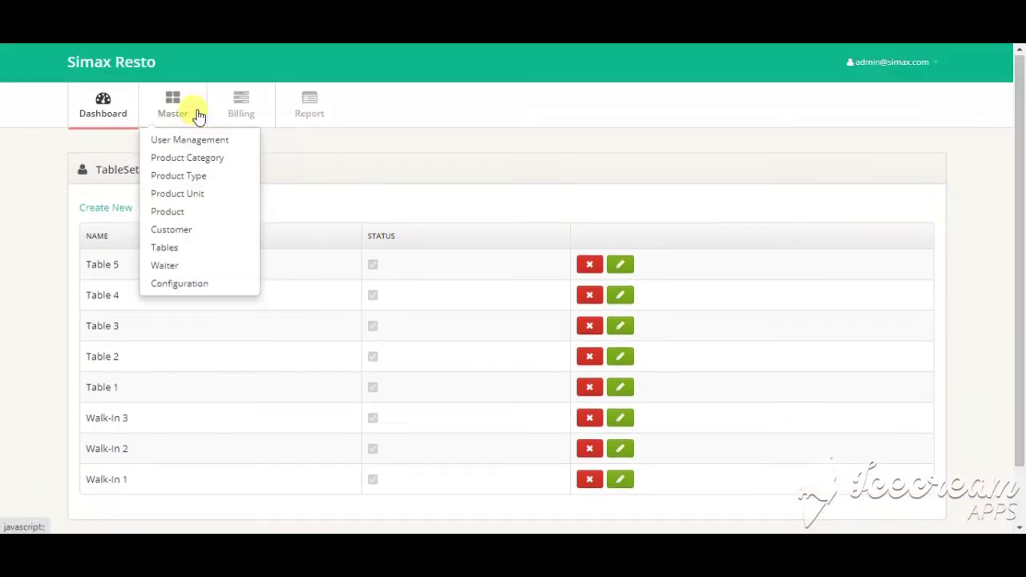
pyautogui.click(181, 266)
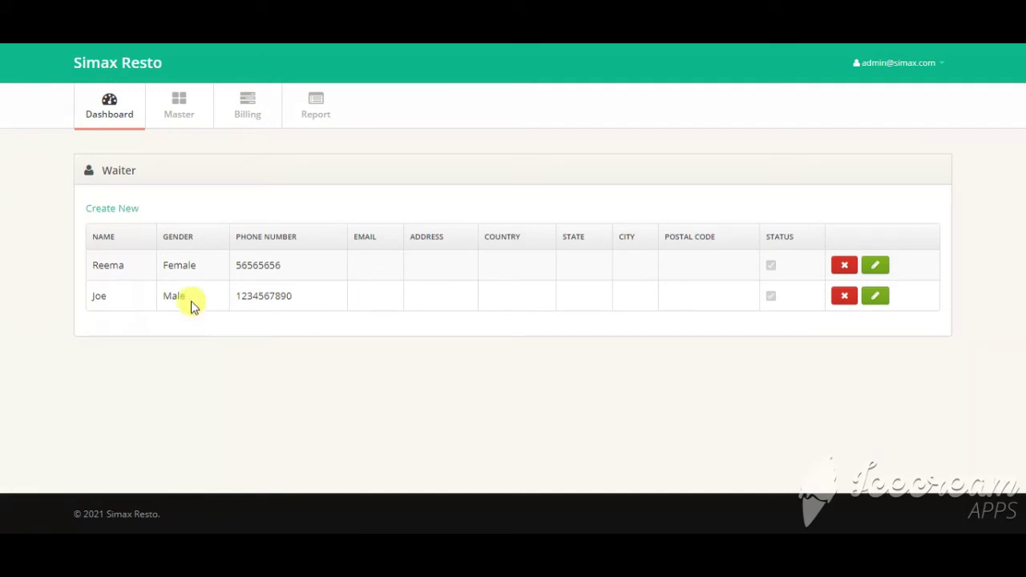
pyautogui.click(166, 107)
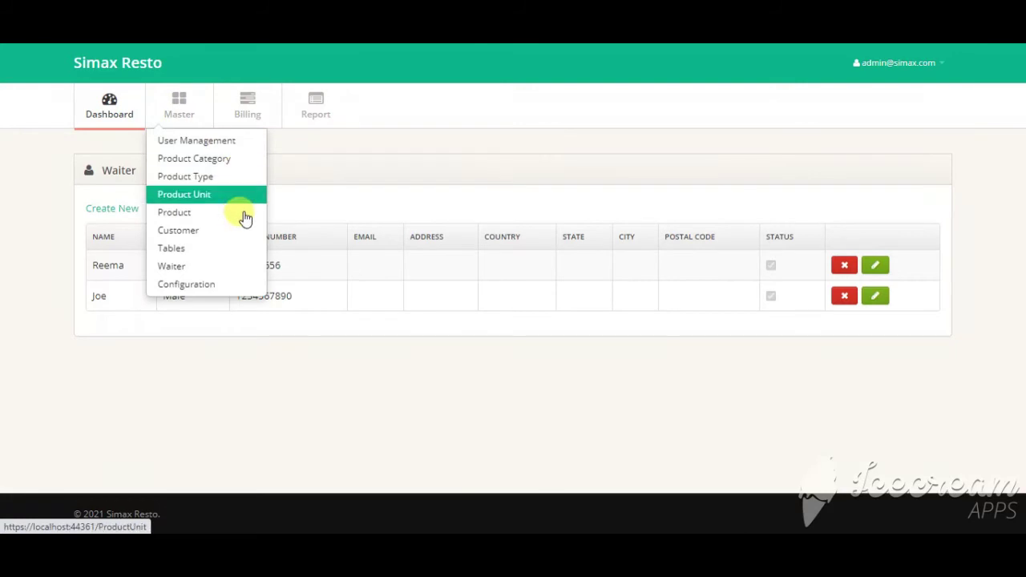
pyautogui.click(194, 284)
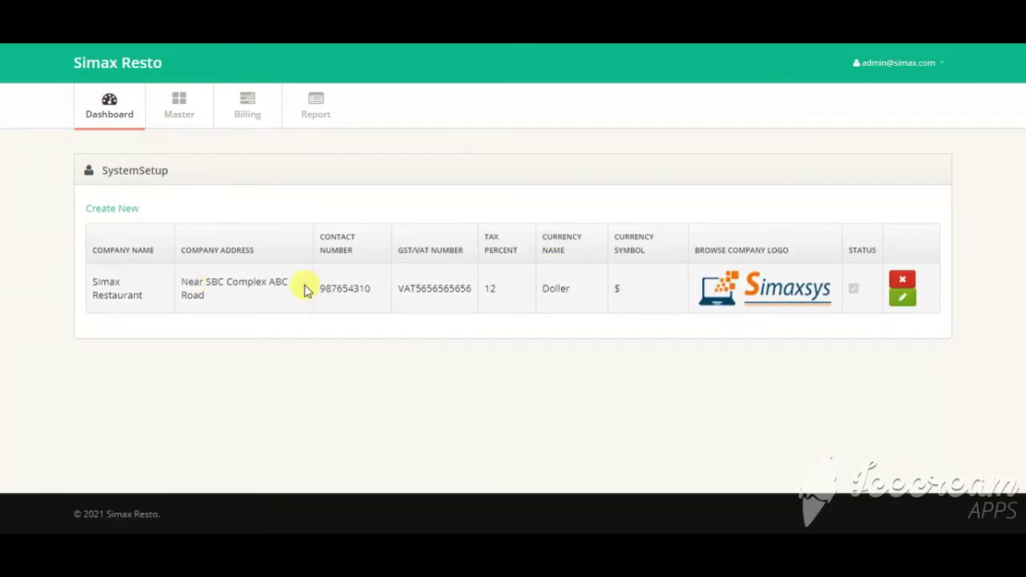
pyautogui.moveTo(91, 275); pyautogui.dragTo(143, 298)
pyautogui.click(137, 293)
pyautogui.doubleClick(553, 287)
pyautogui.doubleClick(618, 292)
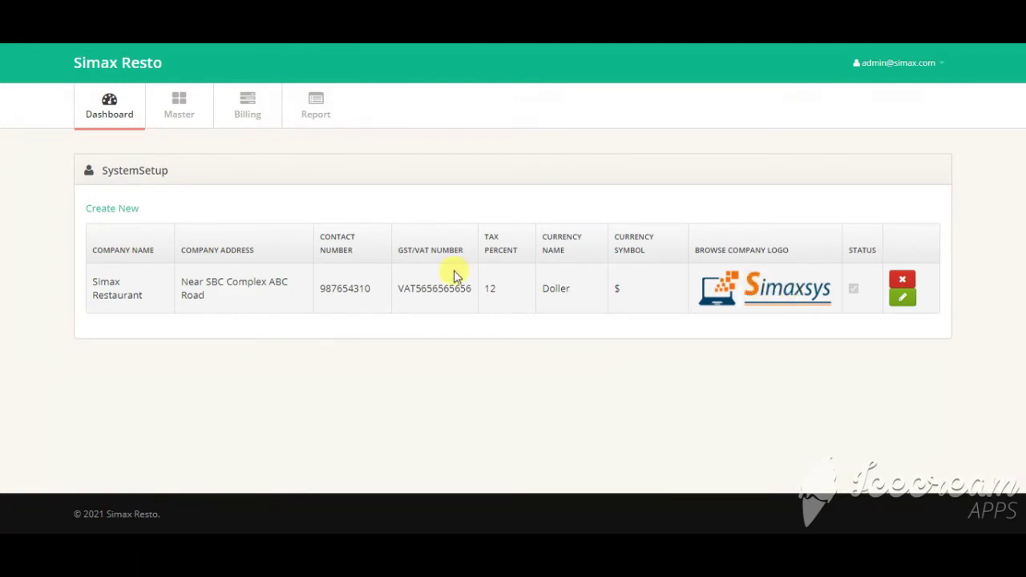
# - Open the sale refund page and list the orders dated 01/02/2021 to 04/02/2021
pyautogui.click(178, 110)
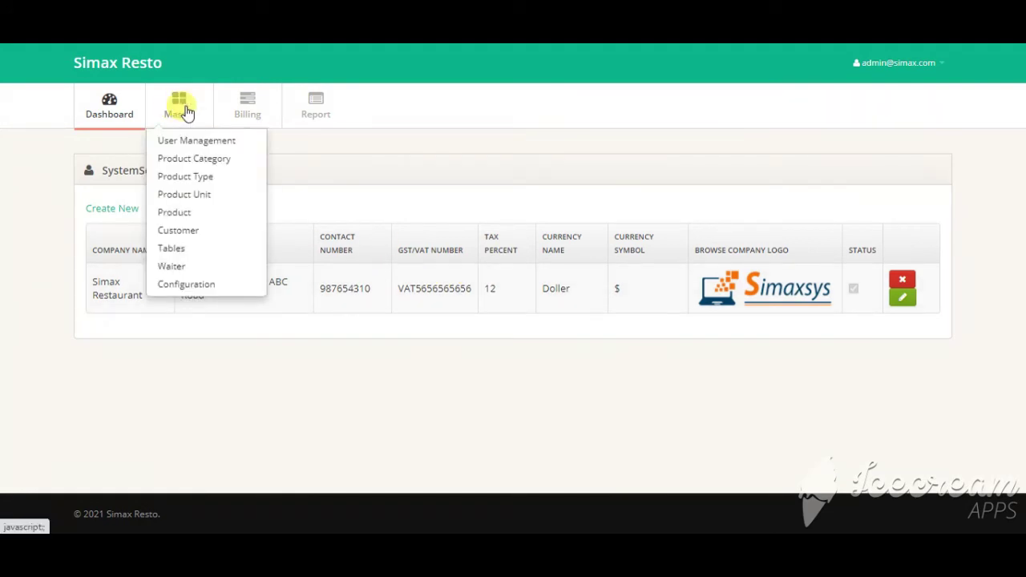
pyautogui.click(247, 105)
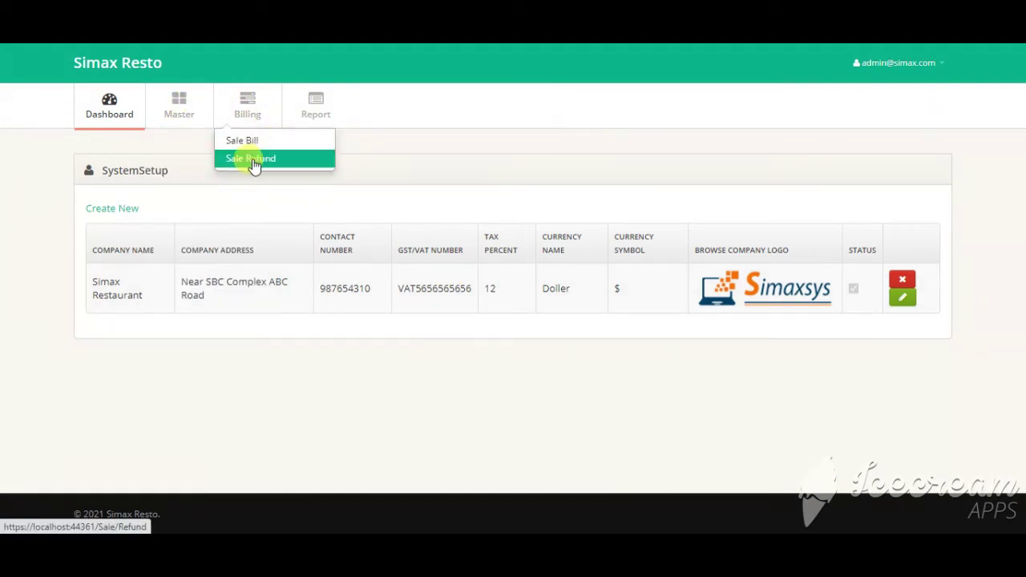
pyautogui.click(253, 164)
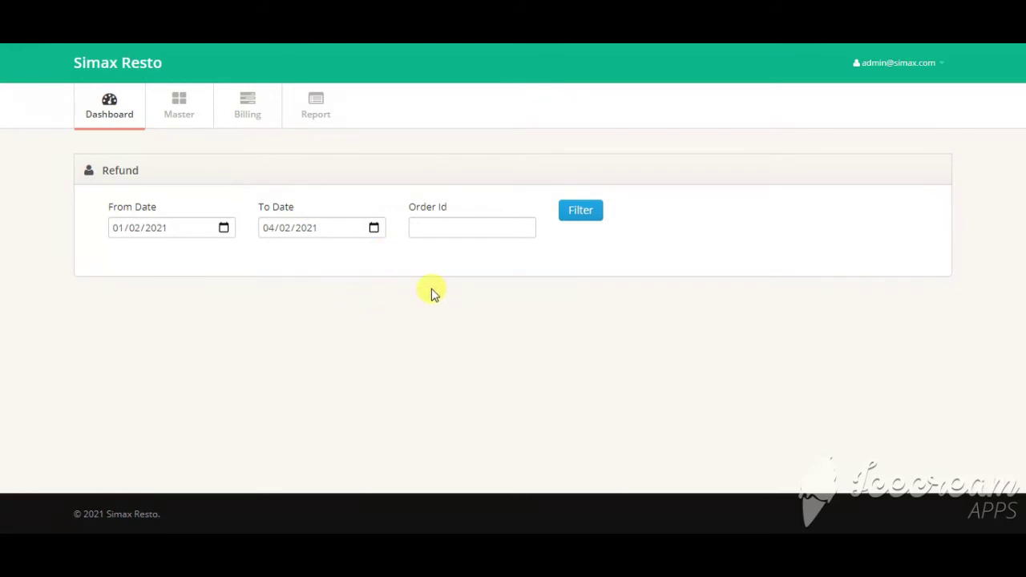
pyautogui.click(502, 226)
pyautogui.click(574, 211)
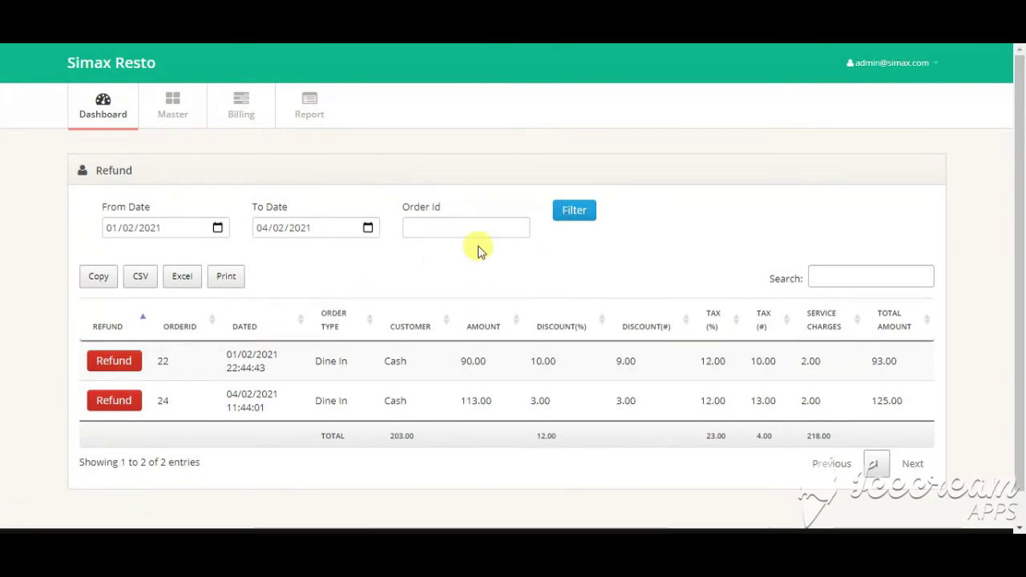
# - Filter the refund list by the order ID of the dine-in sale made on 04/02/2021
pyautogui.click(453, 226)
pyautogui.write('24')
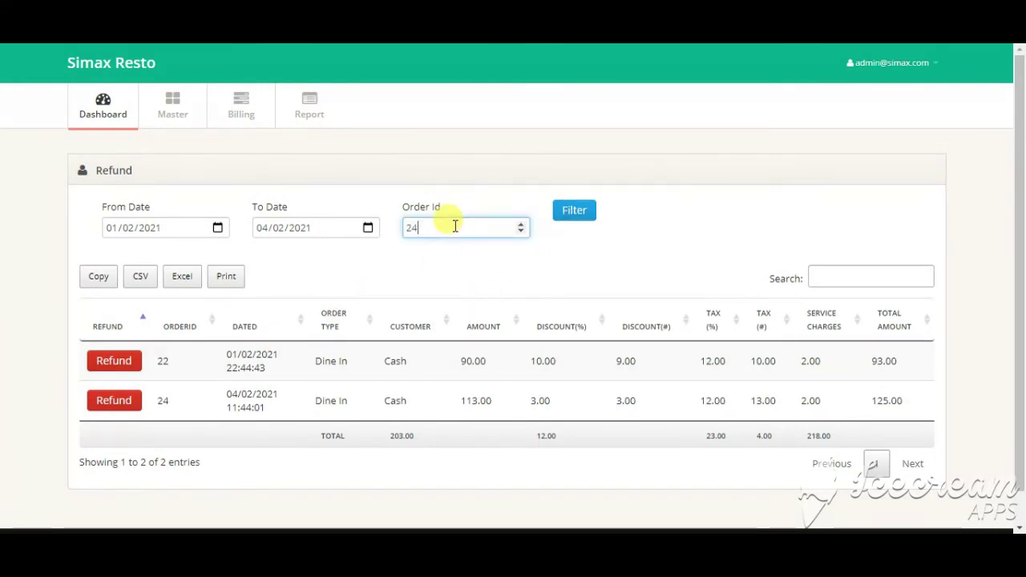
pyautogui.click(559, 211)
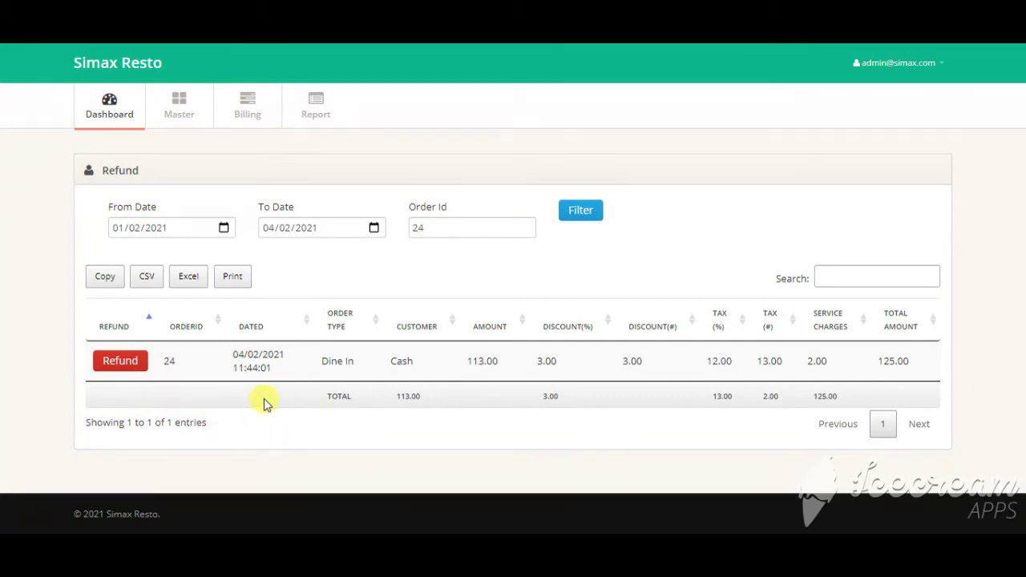
# - Refund the filtered dine-in order with a 3% deduction and save the refund
pyautogui.click(121, 367)
pyautogui.click(382, 217)
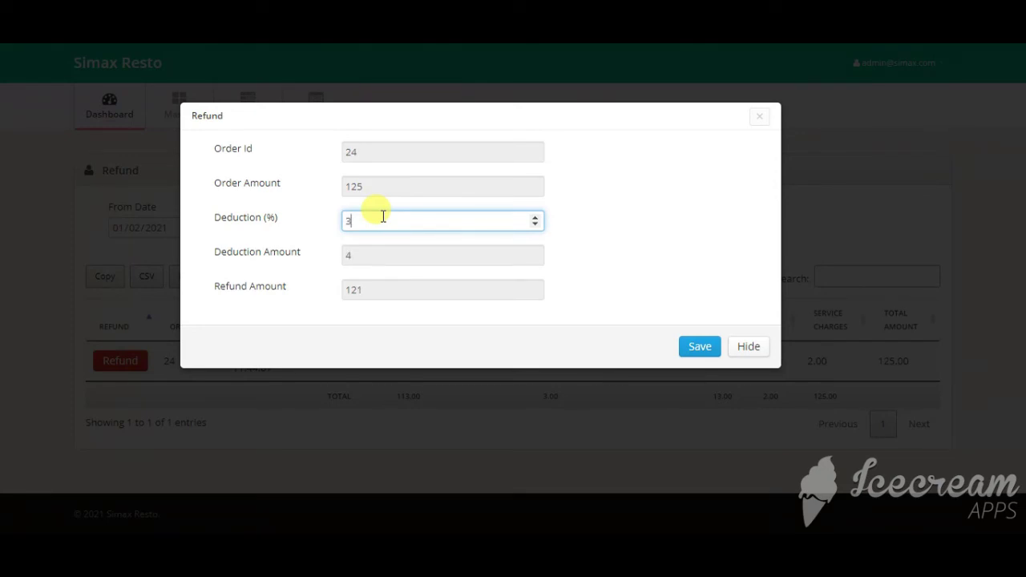
pyautogui.click(693, 353)
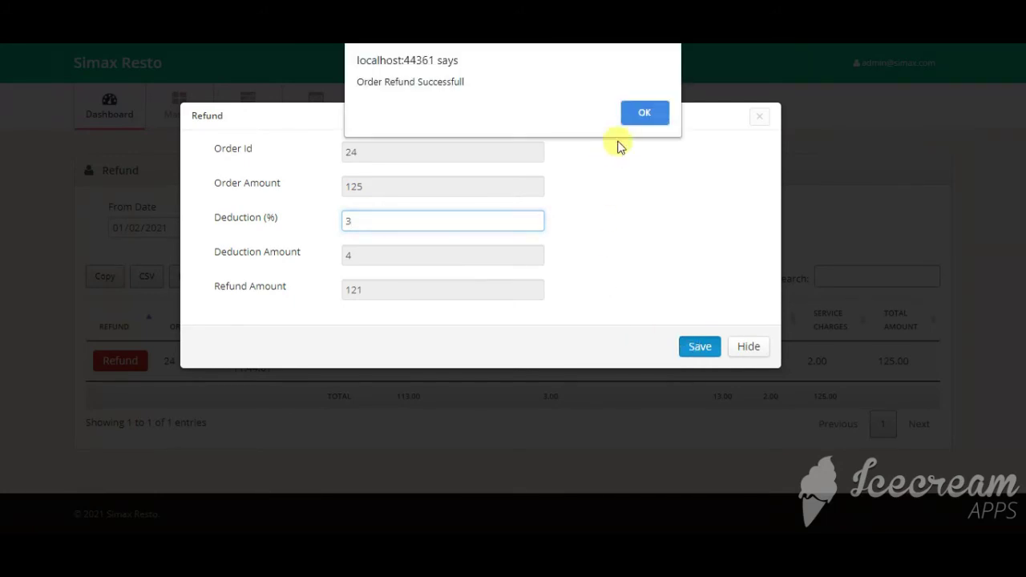
pyautogui.click(645, 111)
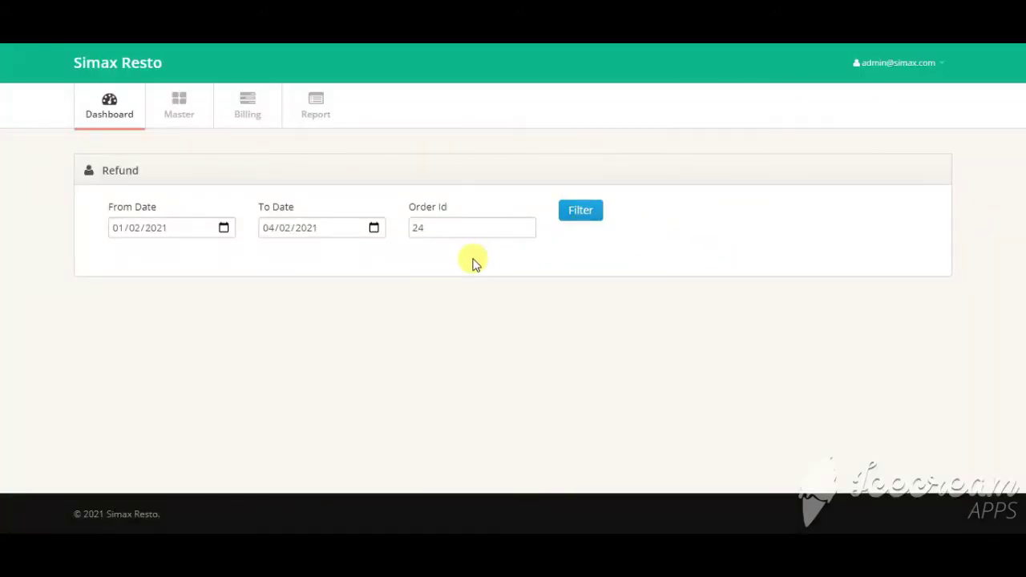
# - Examine the daily sale report's dates and amounts for all order types from 21/01/2021 to 04/02/2021
pyautogui.click(249, 113)
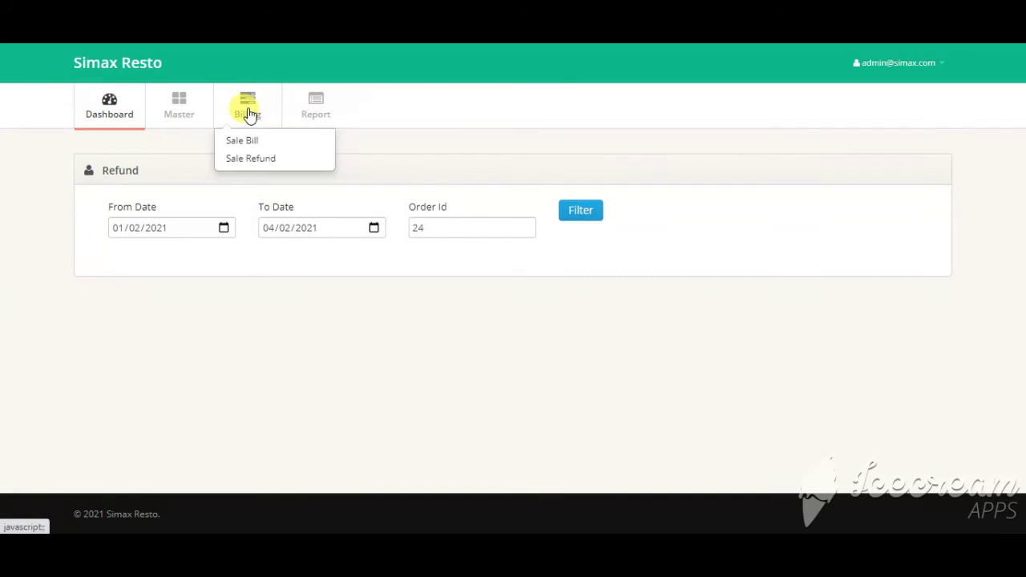
pyautogui.click(313, 110)
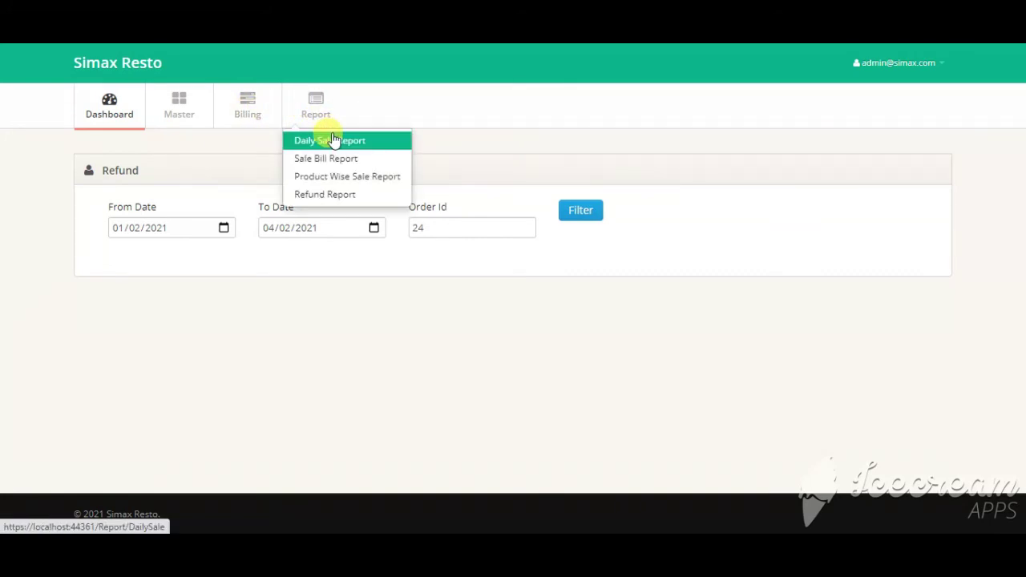
pyautogui.click(333, 140)
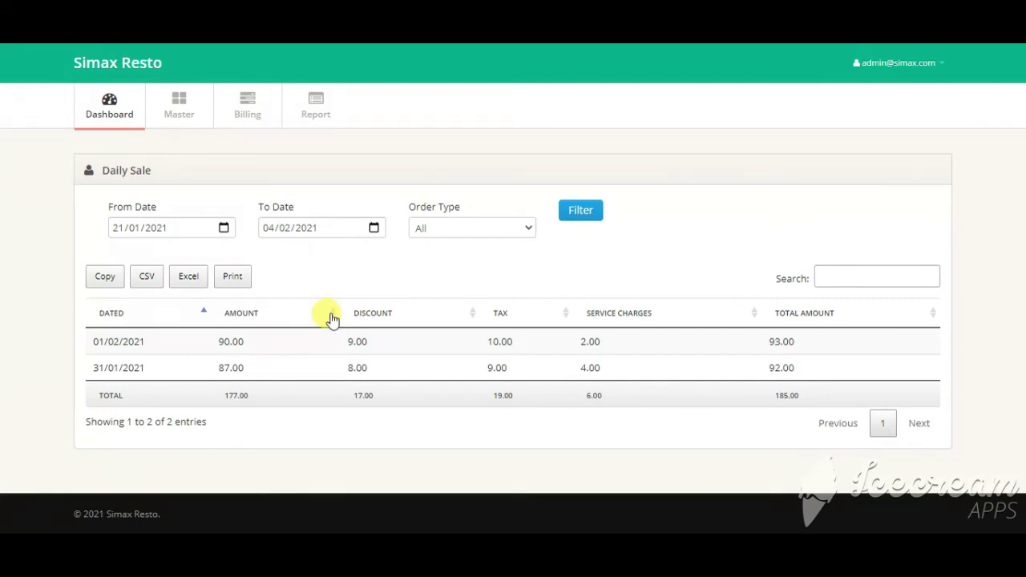
pyautogui.doubleClick(224, 366)
pyautogui.click(225, 340)
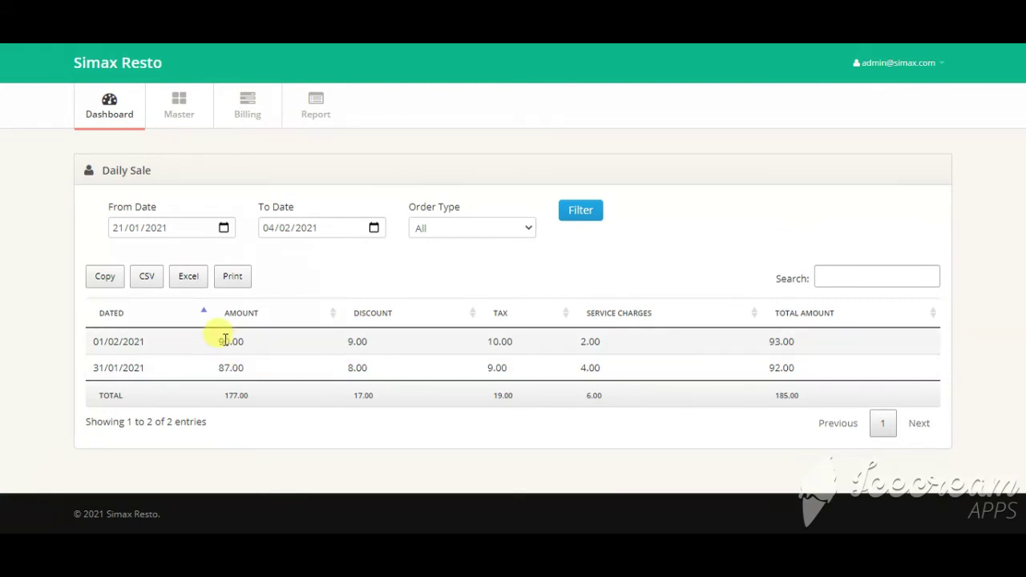
pyautogui.doubleClick(225, 340)
pyautogui.moveTo(97, 341); pyautogui.dragTo(157, 338)
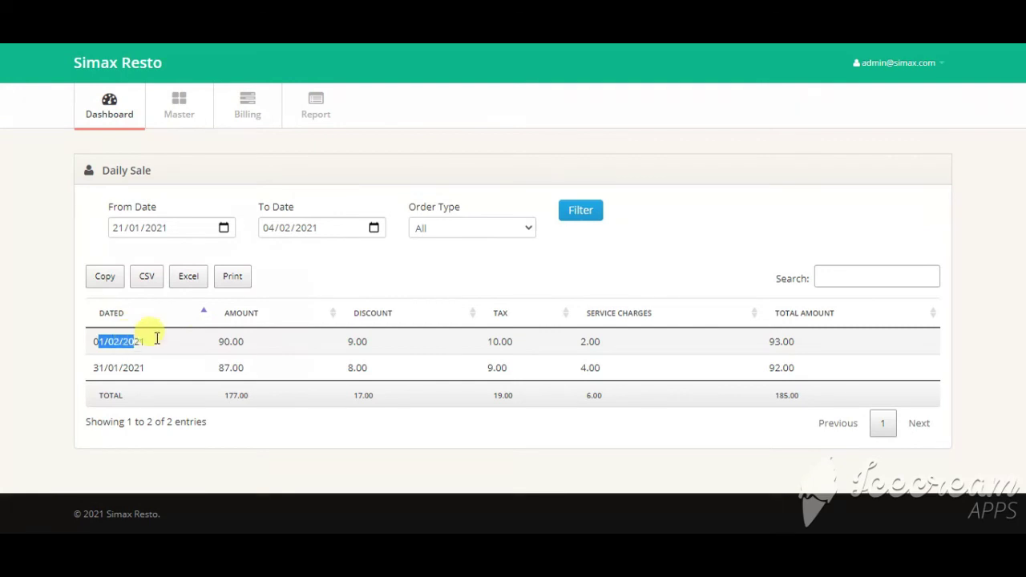
pyautogui.click(321, 286)
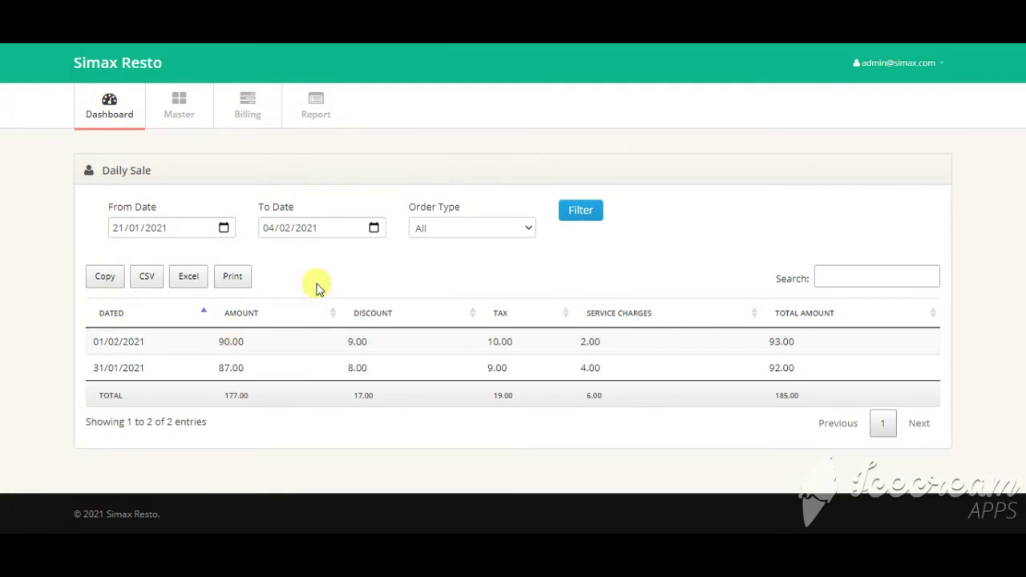
# - List the sale bills of all statuses from 01/02/2021 to 04/02/2021 and view the product details of the 01/02/2021 bill
pyautogui.click(321, 114)
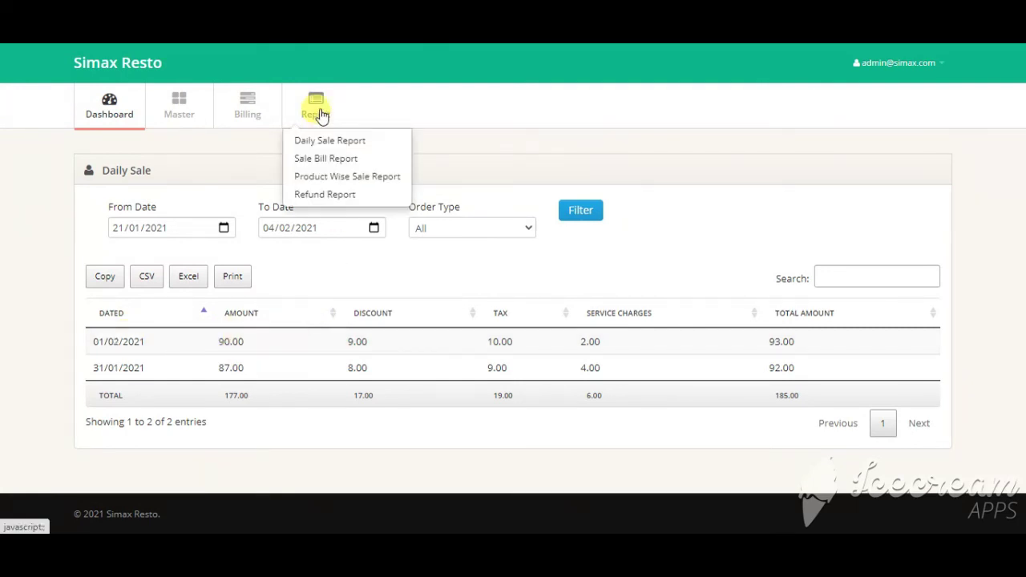
pyautogui.click(327, 160)
pyautogui.click(582, 210)
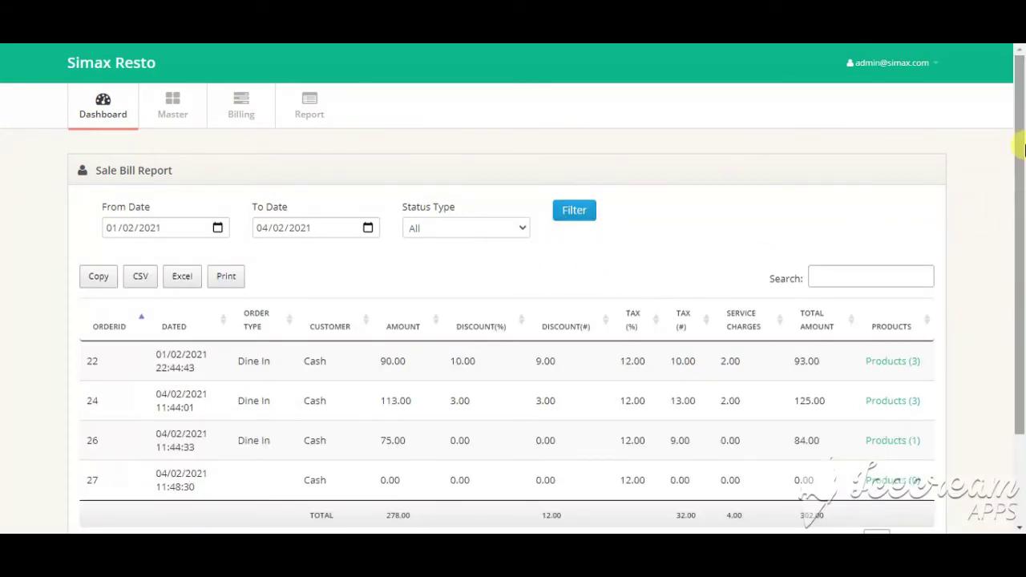
pyautogui.moveTo(1022, 148); pyautogui.dragTo(1021, 180)
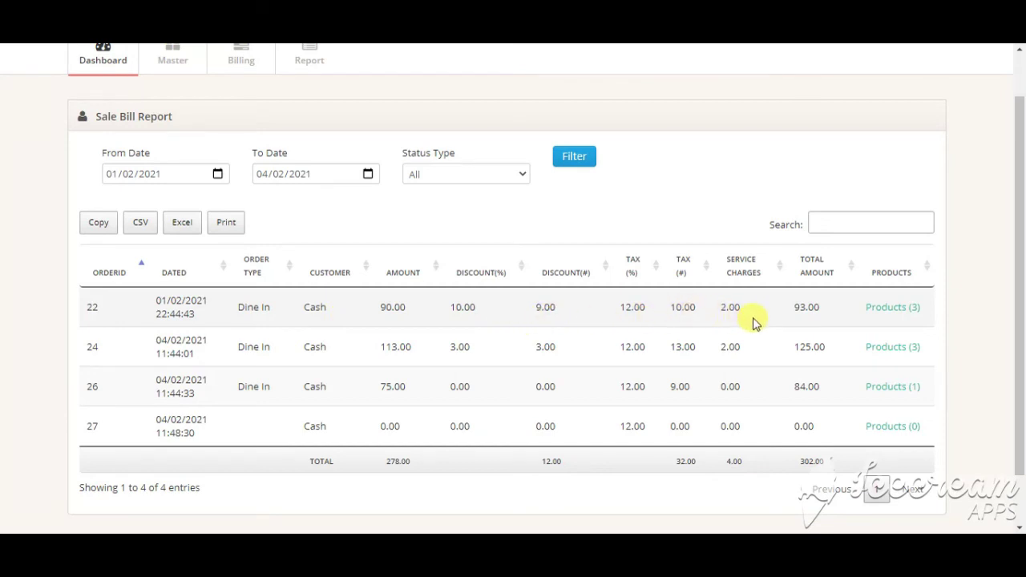
pyautogui.moveTo(793, 307); pyautogui.dragTo(829, 319)
pyautogui.click(829, 319)
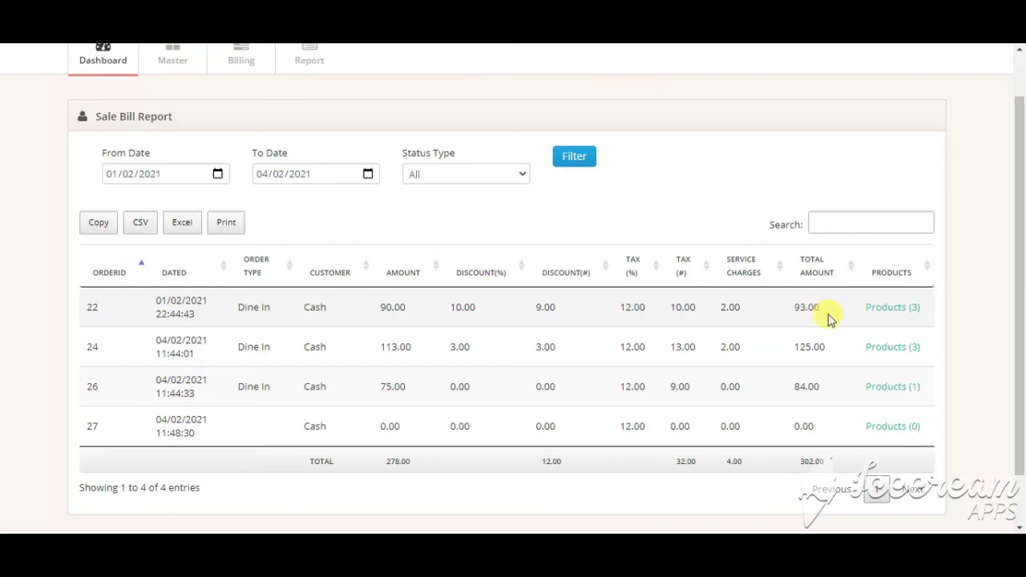
pyautogui.click(891, 308)
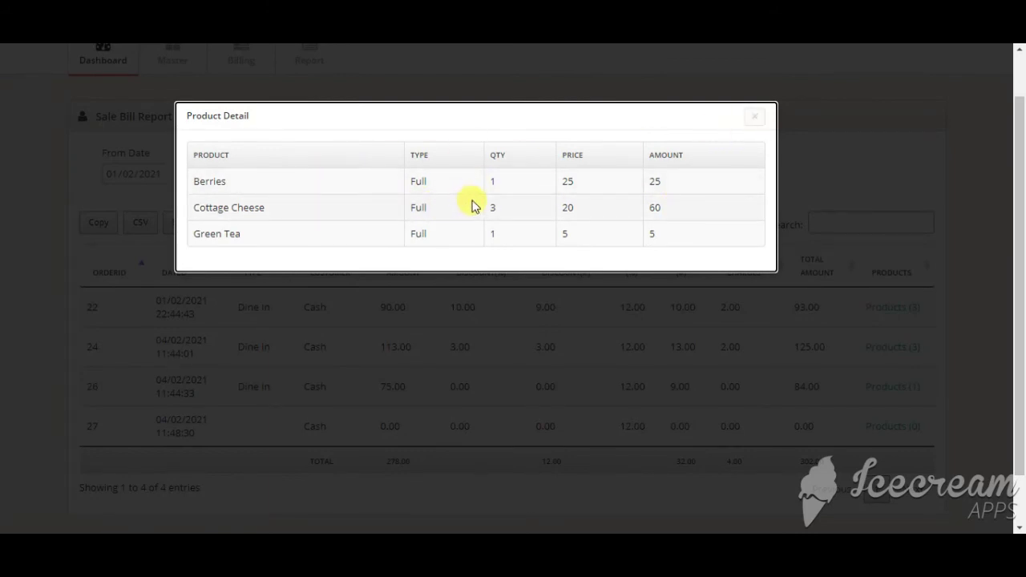
pyautogui.click(755, 118)
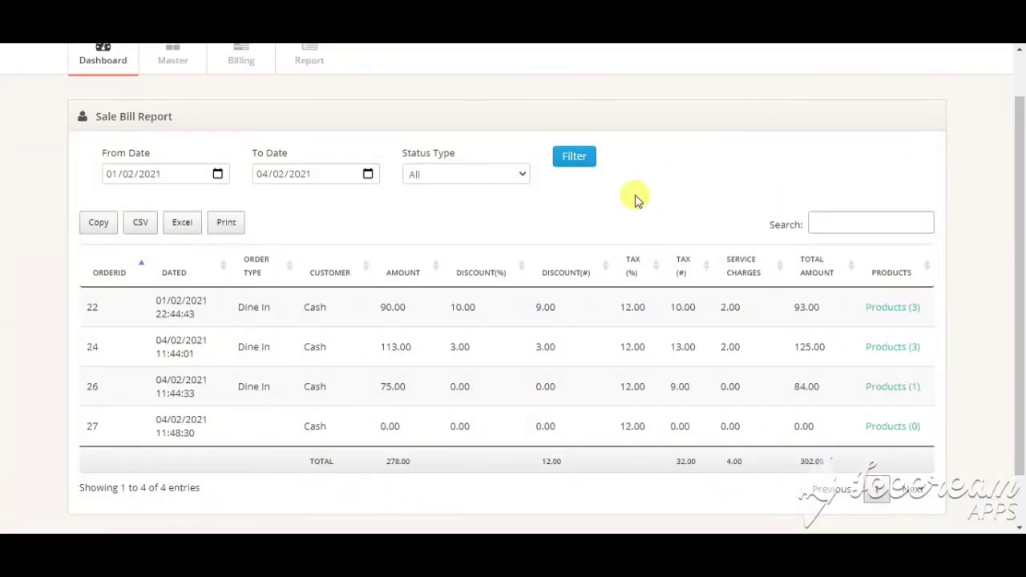
# - Open the product wise sale report and filter it by Luger Burger for 01/02/2021 to 04/02/2021
pyautogui.click(308, 64)
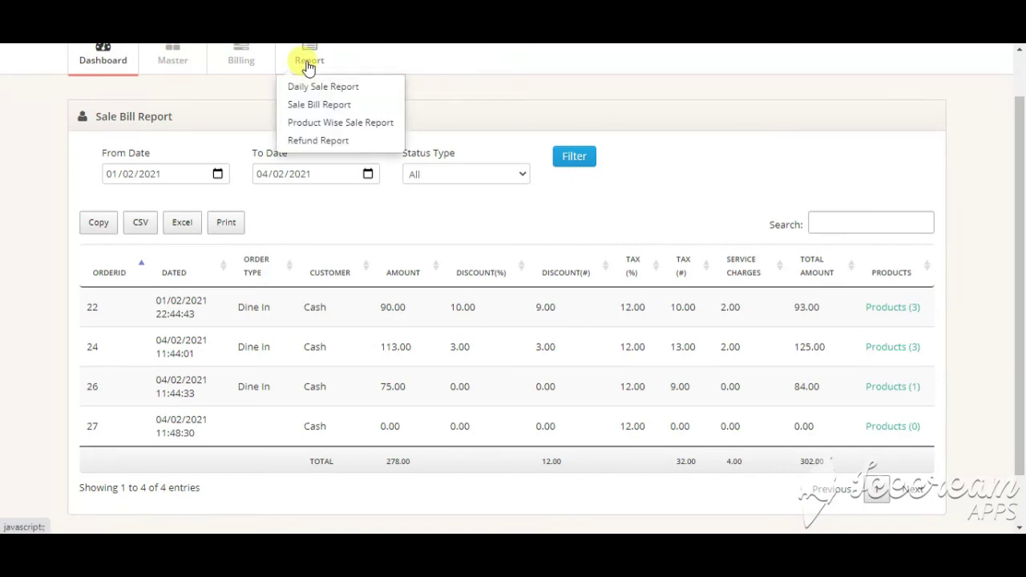
pyautogui.click(340, 129)
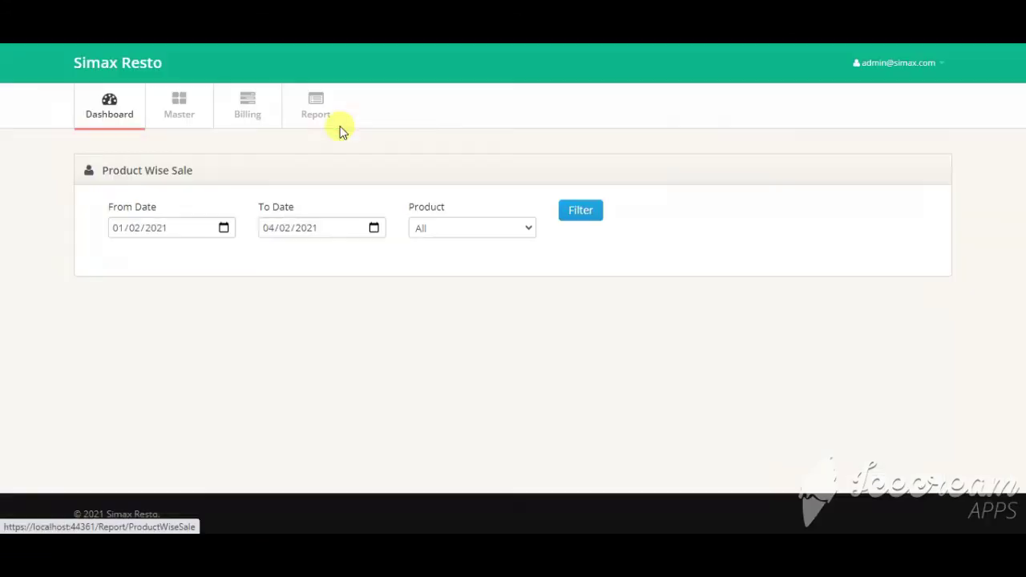
pyautogui.click(460, 235)
pyautogui.click(457, 259)
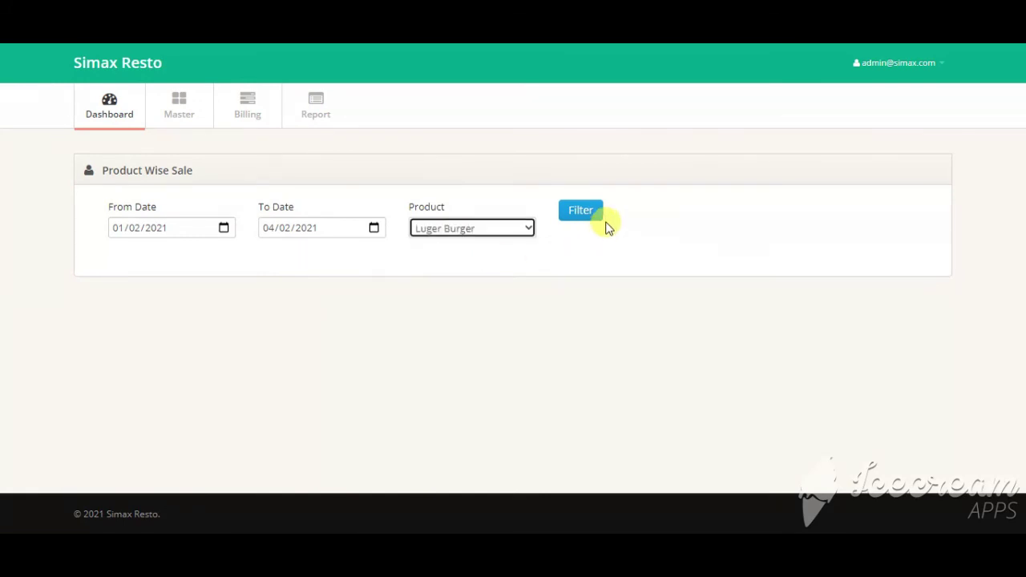
pyautogui.click(581, 214)
# - Filter the product wise sale report by Green Tea and review its sales
pyautogui.click(455, 230)
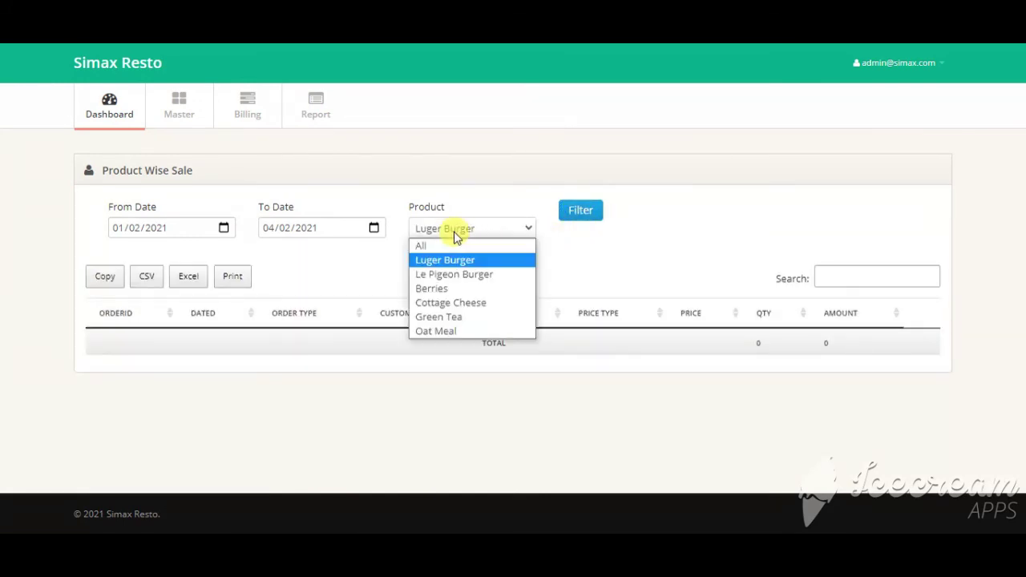
pyautogui.click(440, 318)
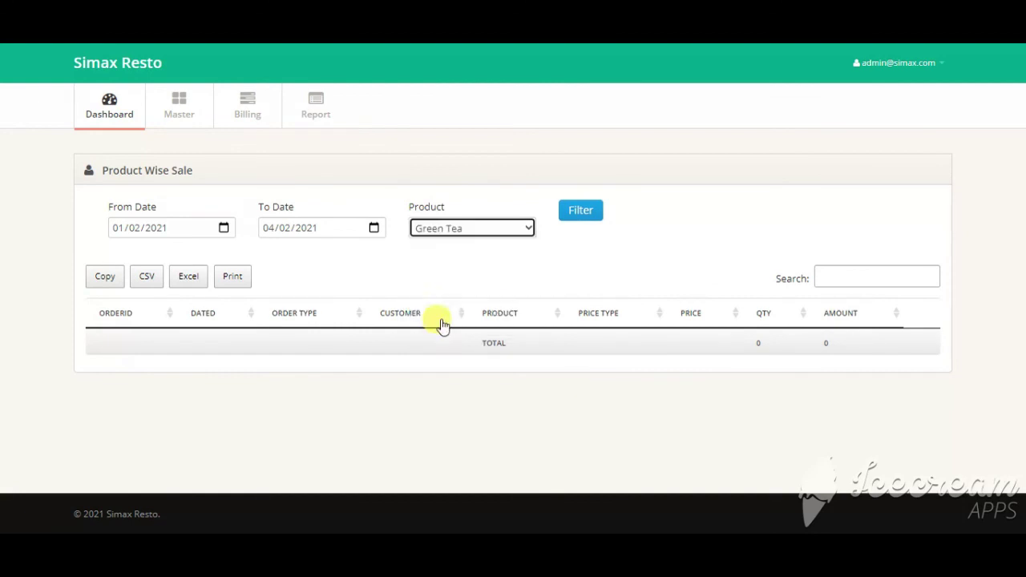
pyautogui.click(581, 217)
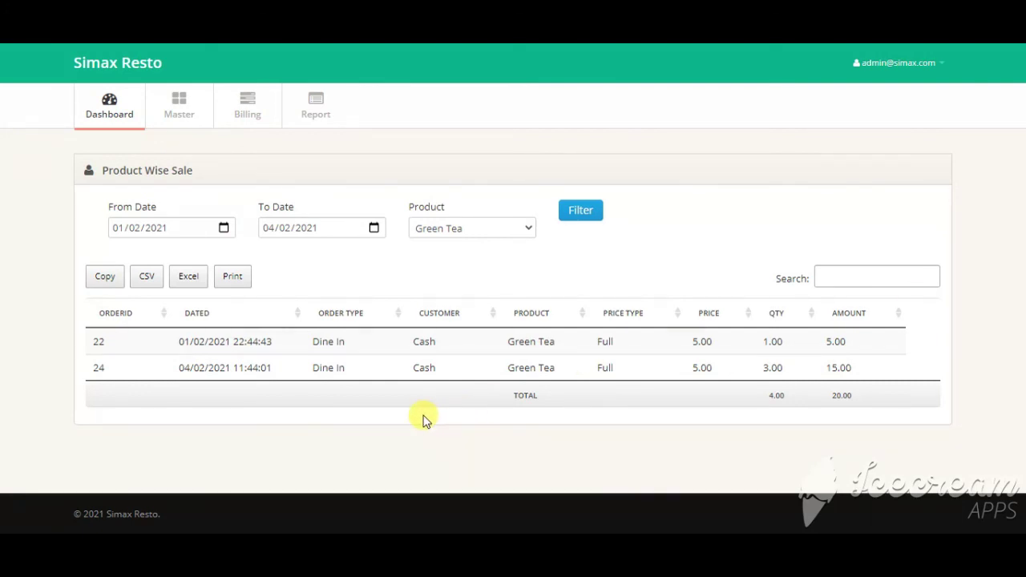
# - Filter the product wise sale report for all products and review the quantities and amounts
pyautogui.click(468, 223)
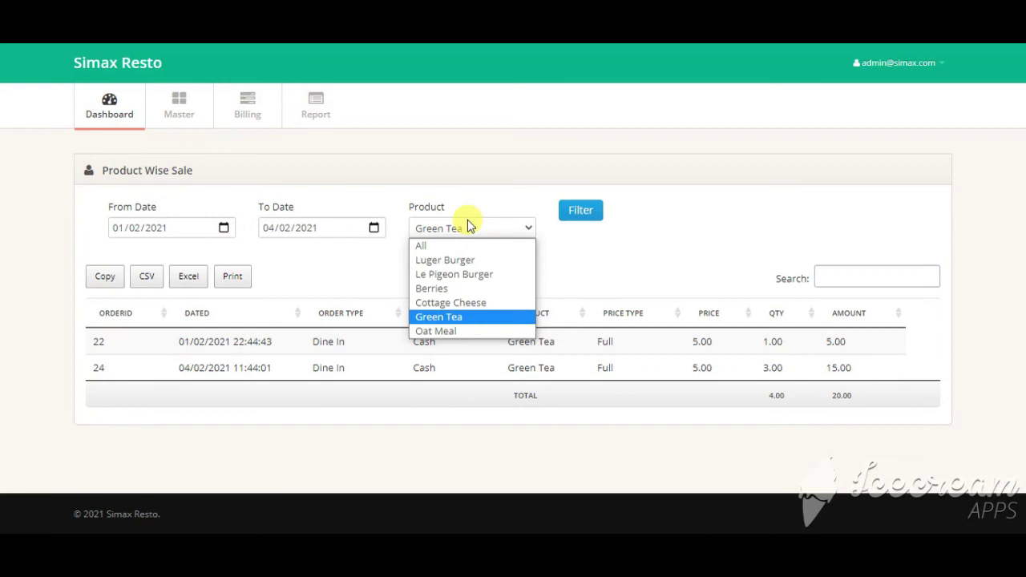
pyautogui.click(439, 248)
pyautogui.click(580, 210)
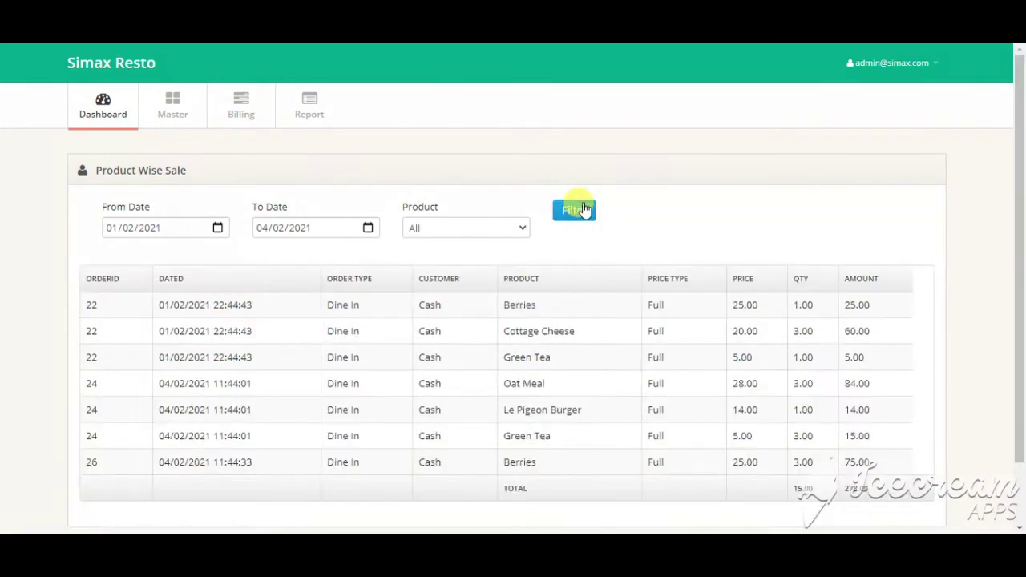
pyautogui.moveTo(1022, 208); pyautogui.dragTo(1019, 281)
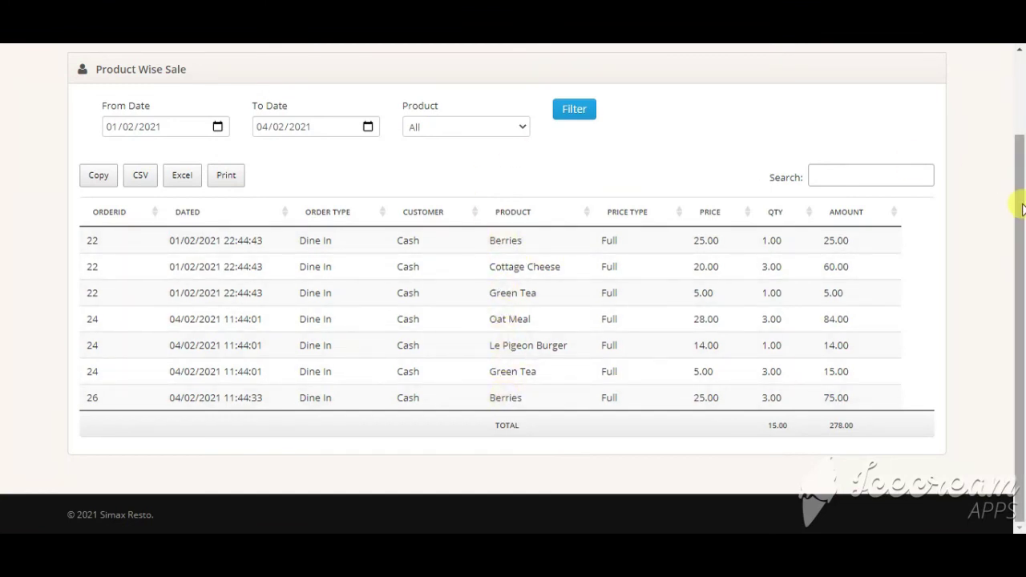
pyautogui.scroll(2, 1022, 209)
# - List the refunds from 01/02/2021 to 04/02/2021 in the refund report and check the refund amount
pyautogui.click(311, 108)
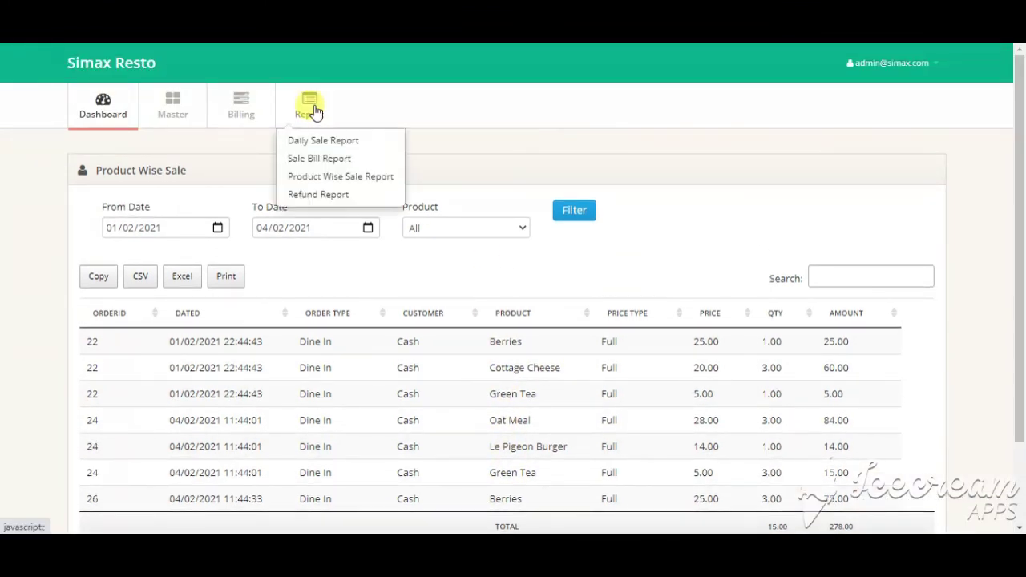
pyautogui.click(300, 194)
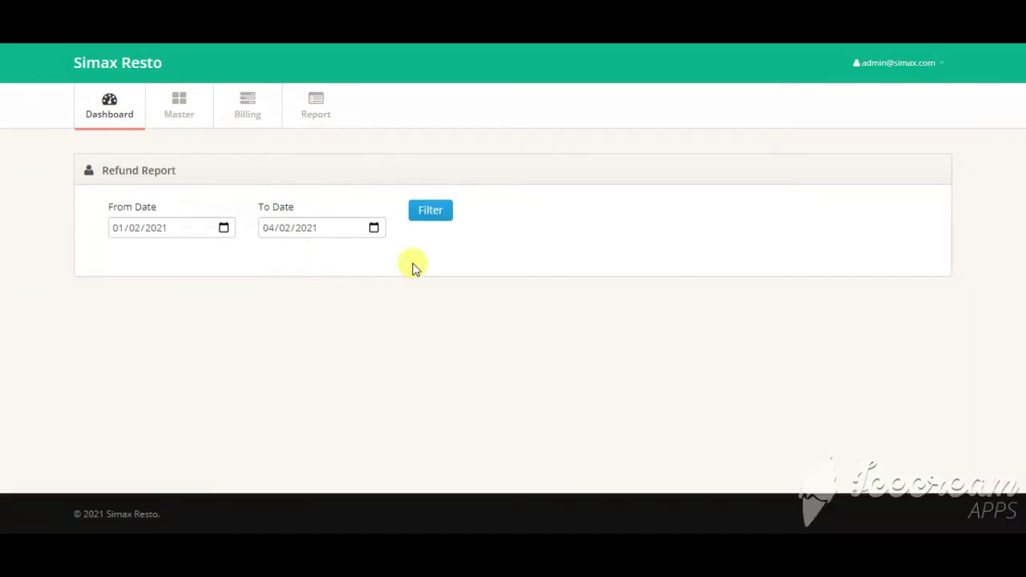
pyautogui.click(427, 212)
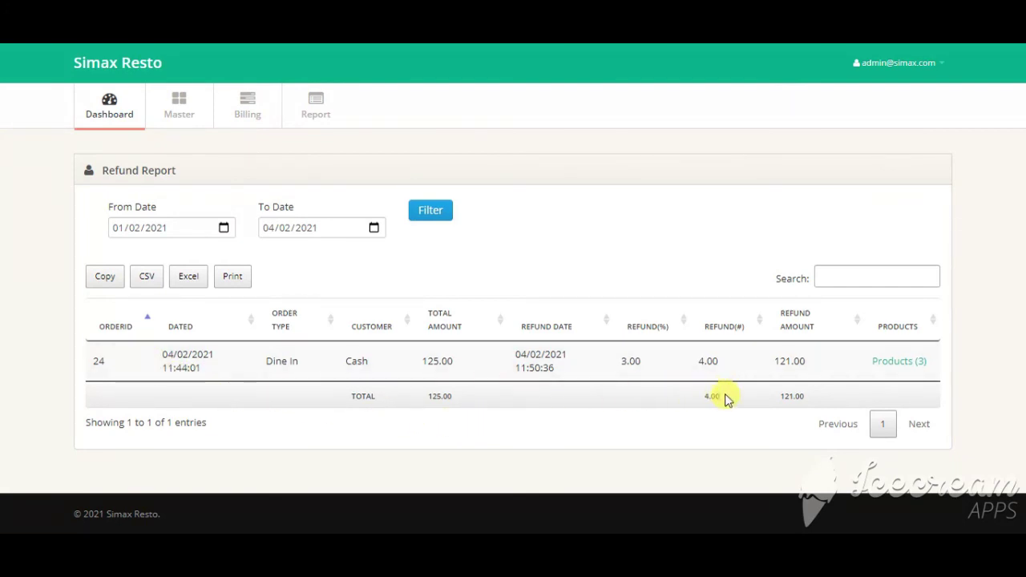
pyautogui.doubleClick(780, 360)
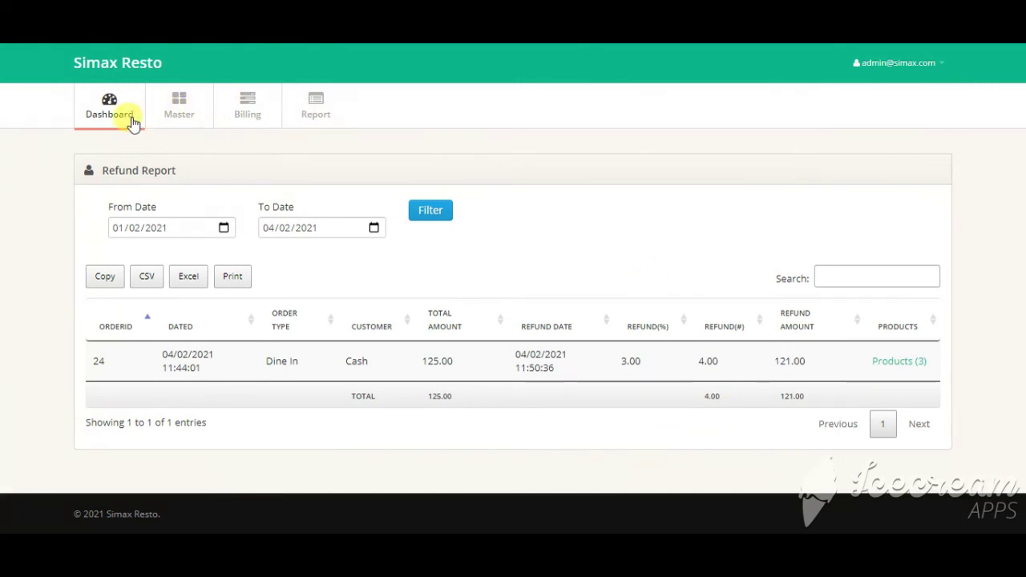
pyautogui.click(314, 110)
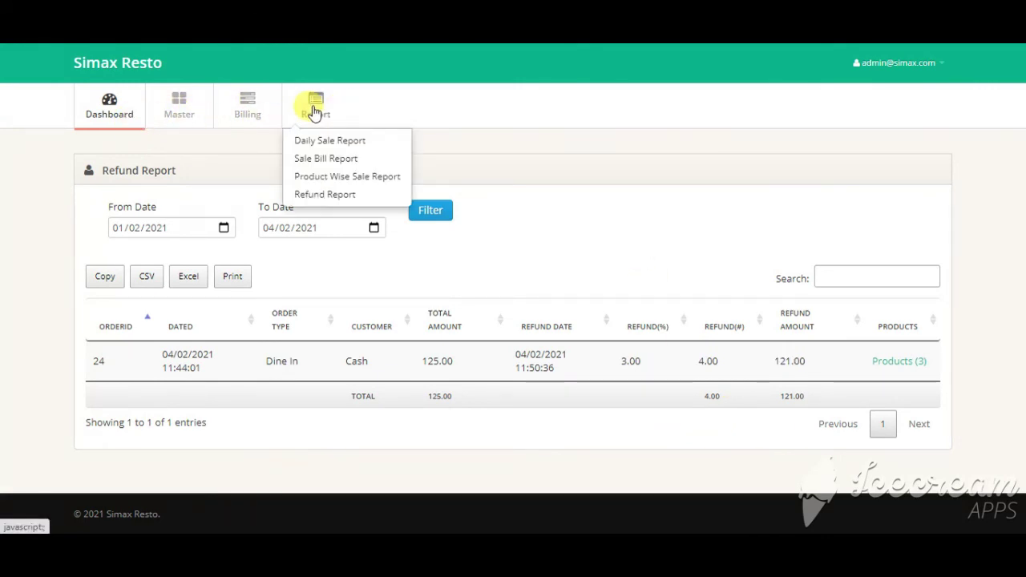
# - Leave the refund report and return to the billing system's dashboard
pyautogui.click(105, 100)
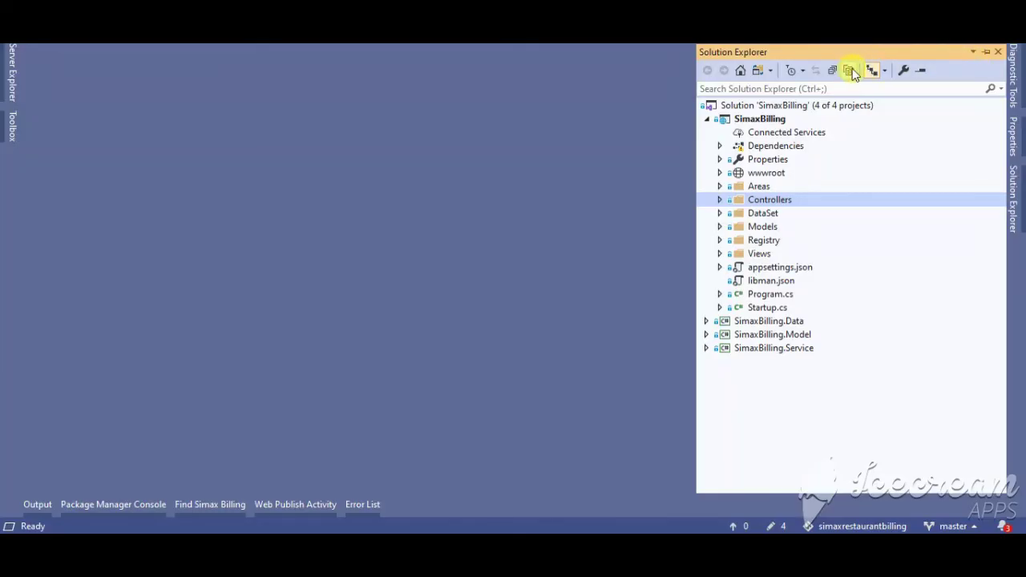
# - In Visual Studio, collapse the SimaxBilling solution tree, expand the Service, Model, Data and main SimaxBilling projects, and review their folders
pyautogui.click(834, 72)
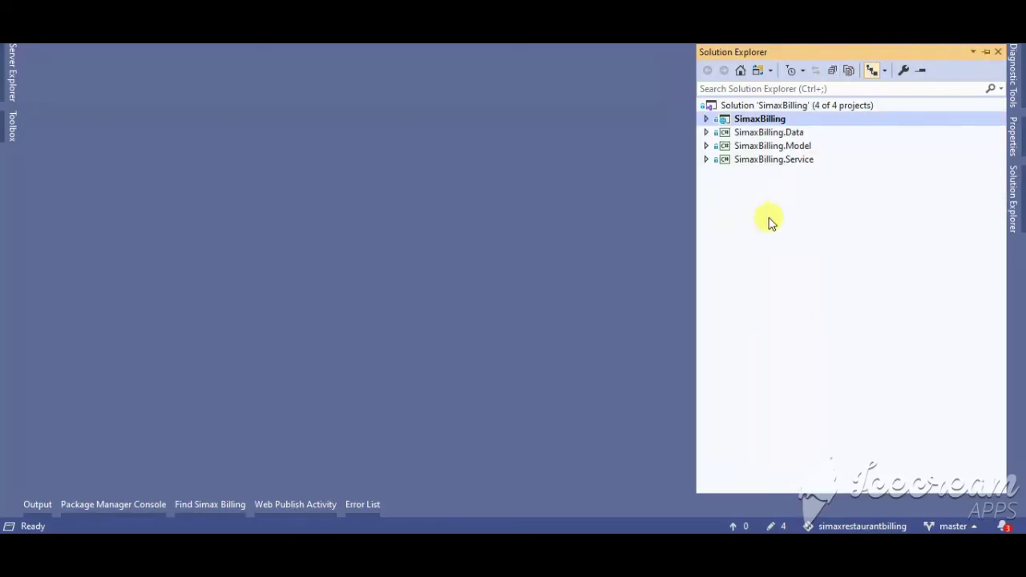
pyautogui.click(706, 159)
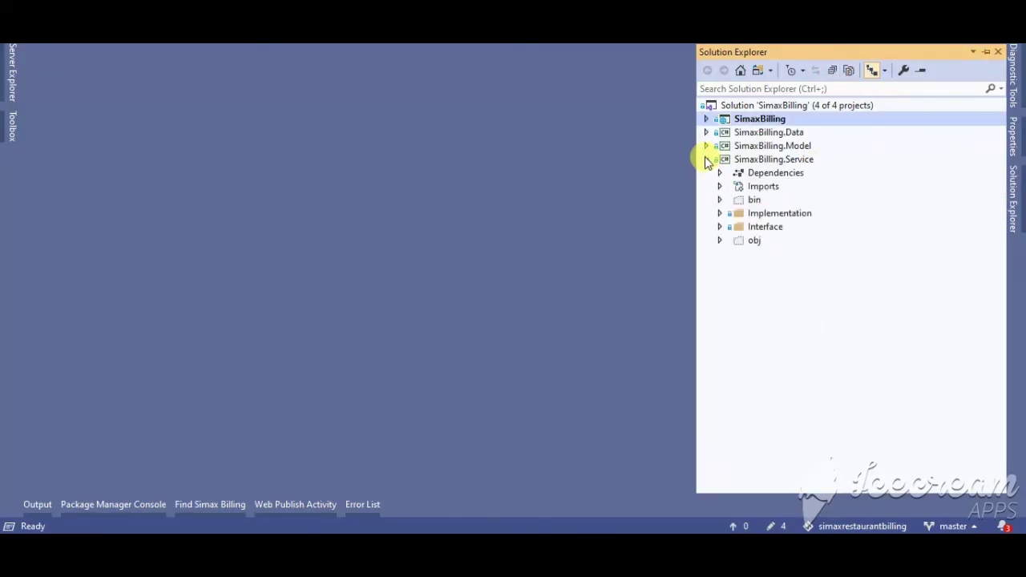
pyautogui.click(707, 147)
pyautogui.click(707, 132)
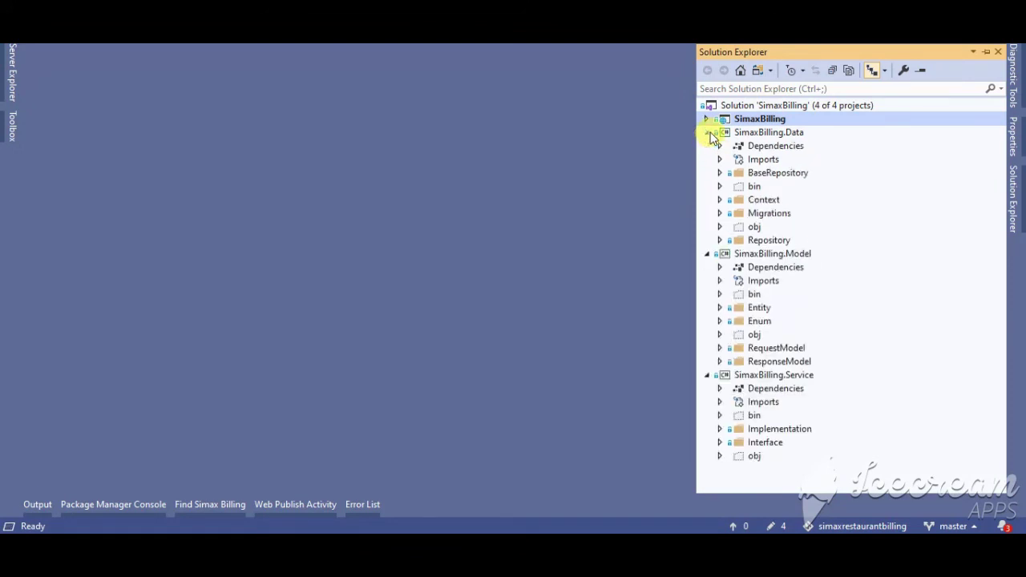
pyautogui.click(707, 119)
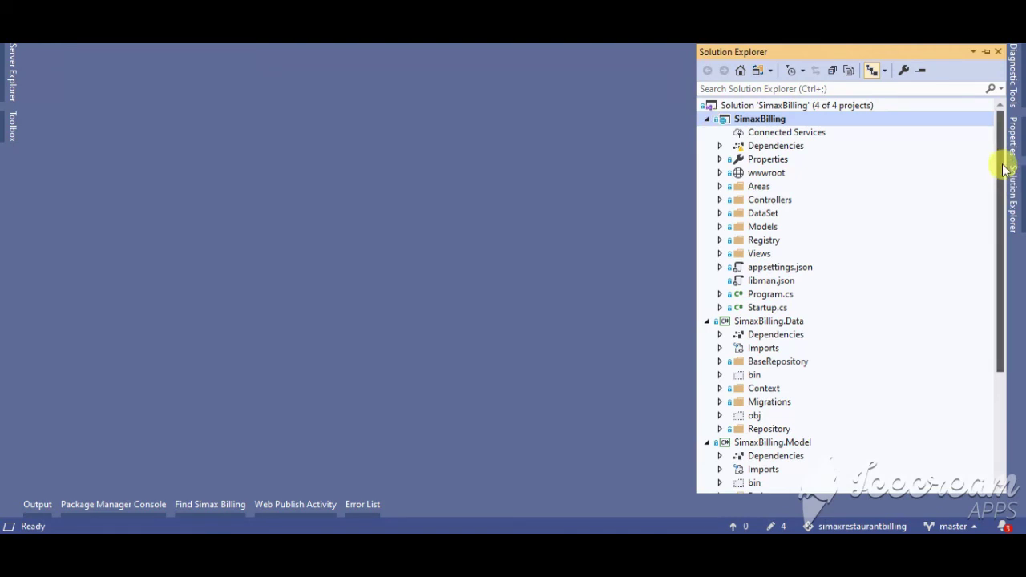
pyautogui.moveTo(1001, 166); pyautogui.dragTo(1007, 139)
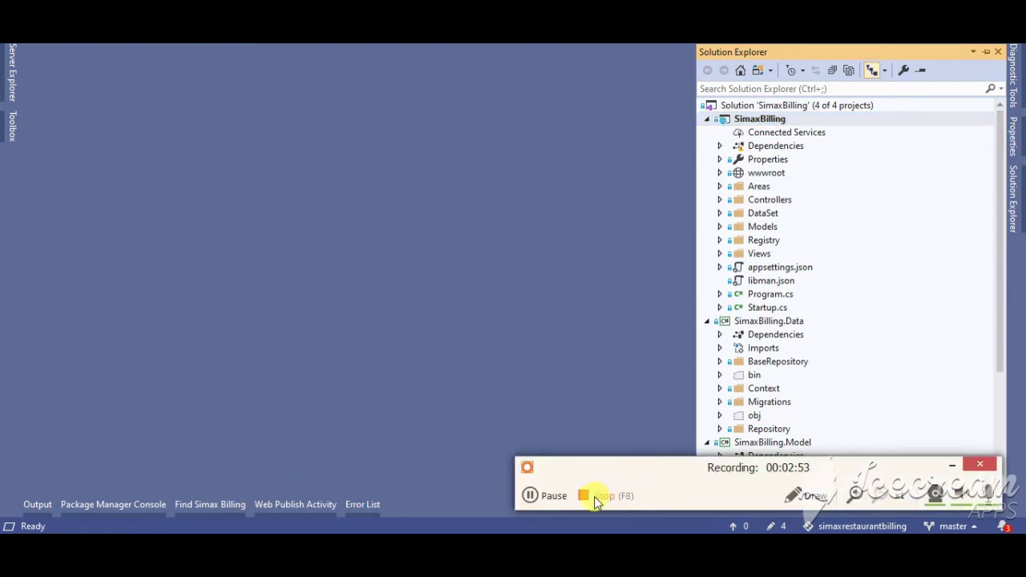
pyautogui.click(594, 496)
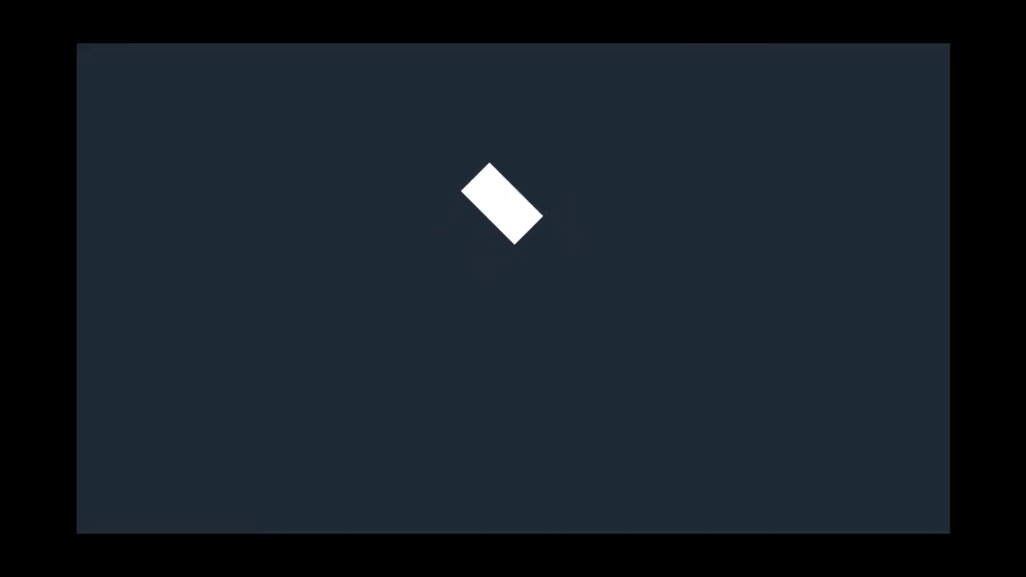